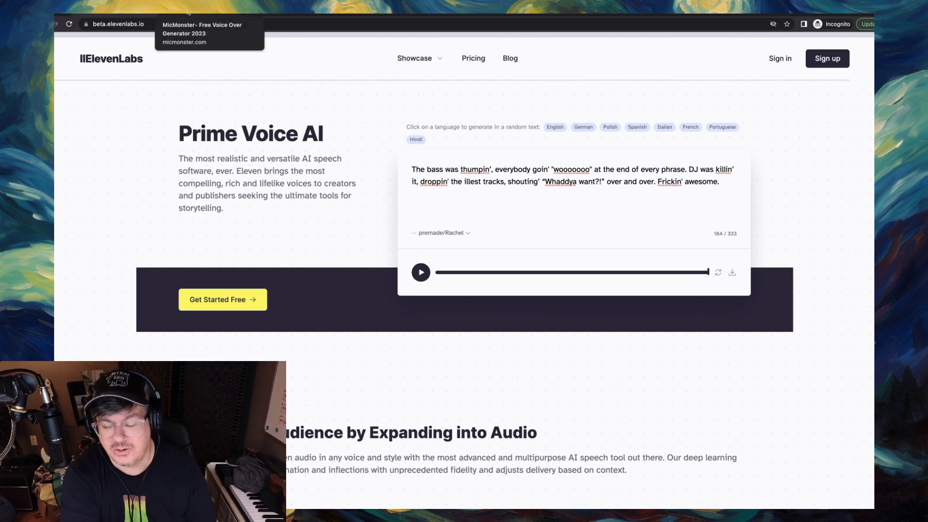
- Switch to the MicMonster site and look through its text-to-speech form, testimonials and use cases
{"action": "left_click", "coordinate": [208, 9]}
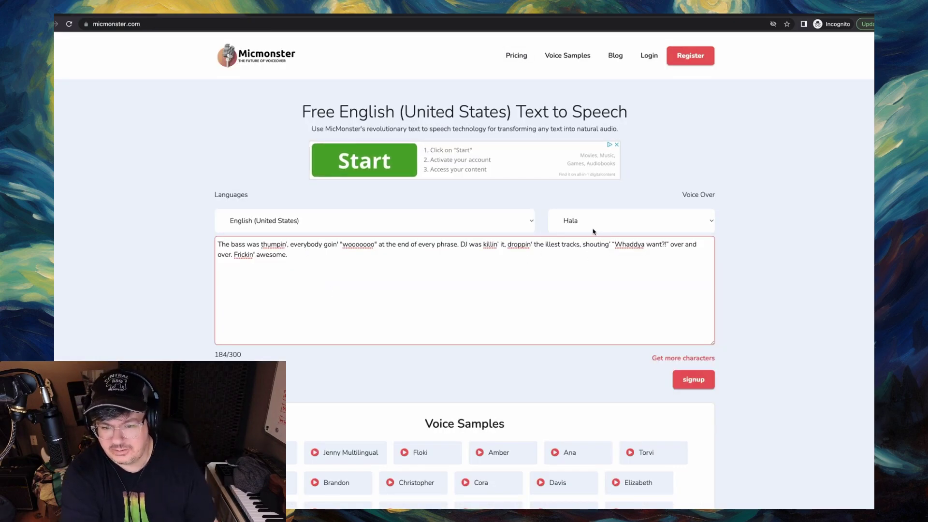
{"action": "scroll", "coordinate": [189, 336], "scroll_direction": "down", "scroll_amount": 1}
{"action": "scroll", "coordinate": [189, 335], "scroll_direction": "up", "scroll_amount": 1}
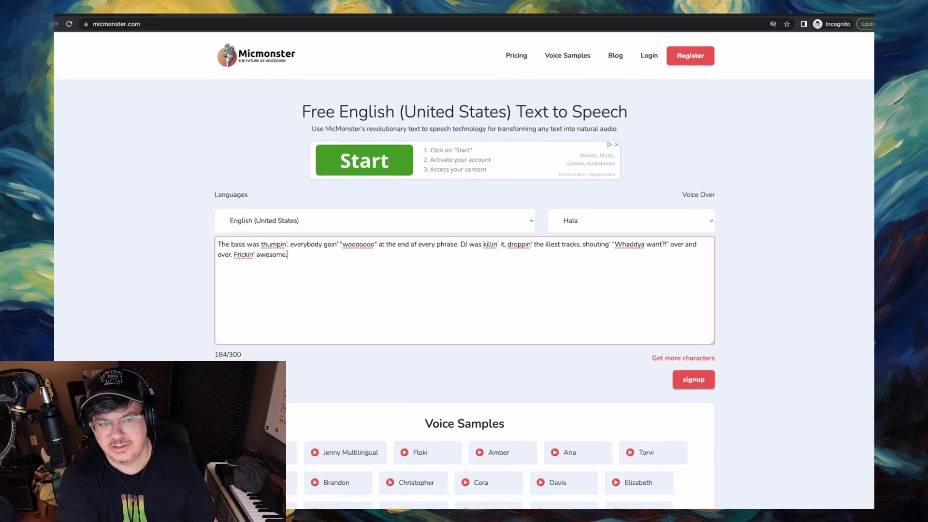
{"action": "scroll", "coordinate": [190, 324], "scroll_direction": "down", "scroll_amount": 15}
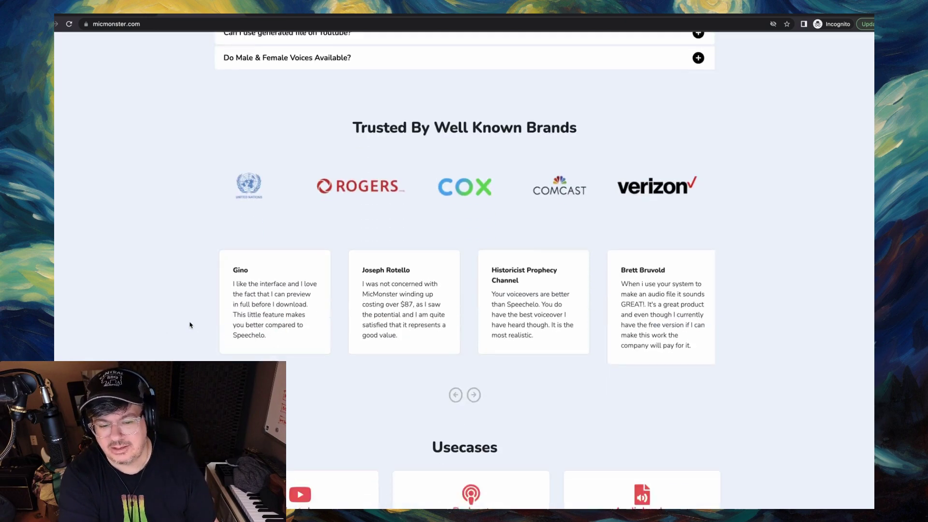
{"action": "scroll", "coordinate": [190, 325], "scroll_direction": "down", "scroll_amount": 5}
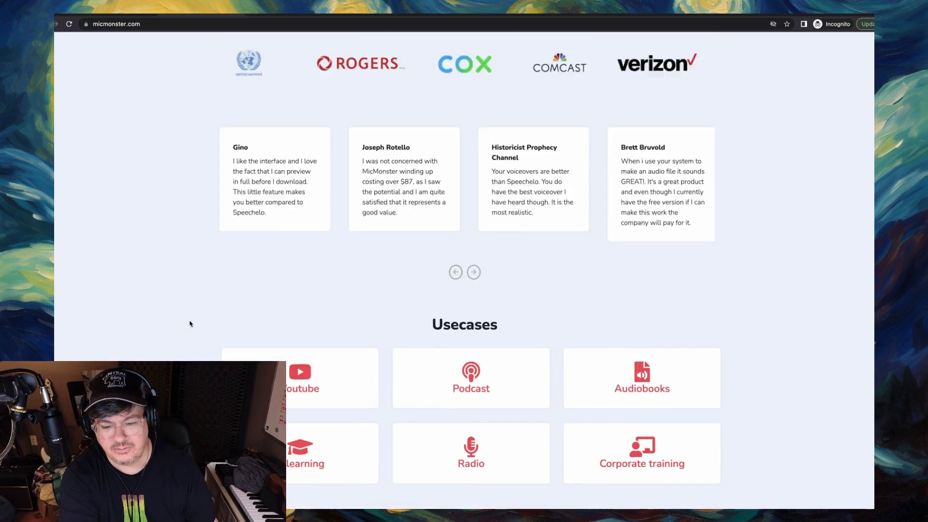
{"action": "scroll", "coordinate": [190, 324], "scroll_direction": "up", "scroll_amount": 20}
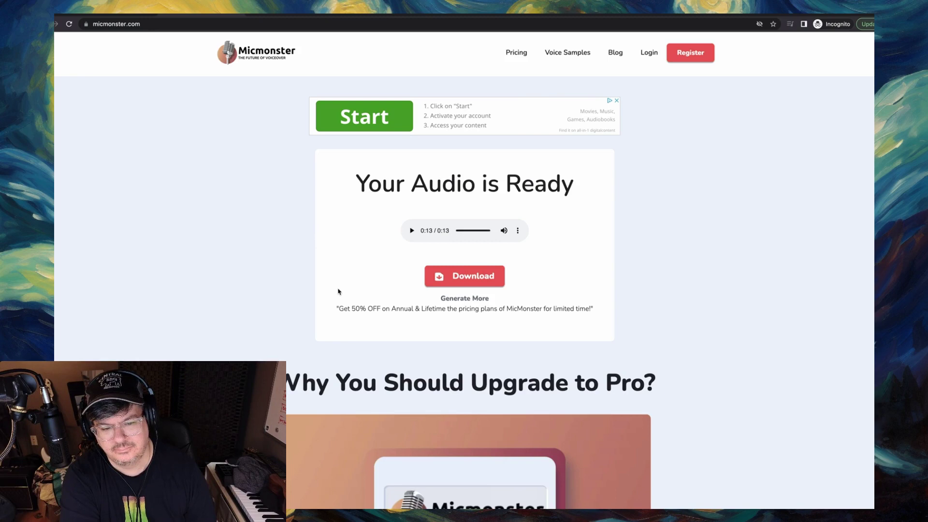
- Return from the finished MicMonster audio to the text entry form
{"action": "left_click", "coordinate": [455, 299]}
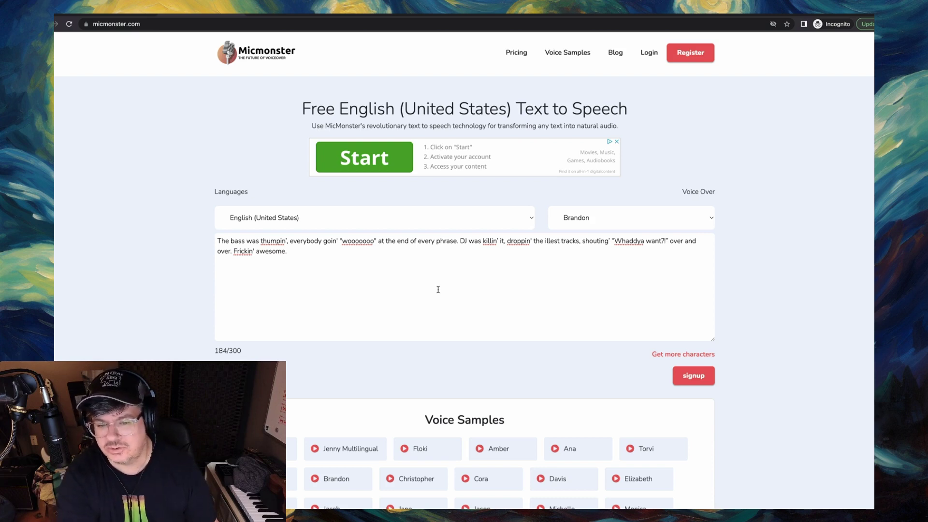
{"action": "left_click", "coordinate": [364, 273]}
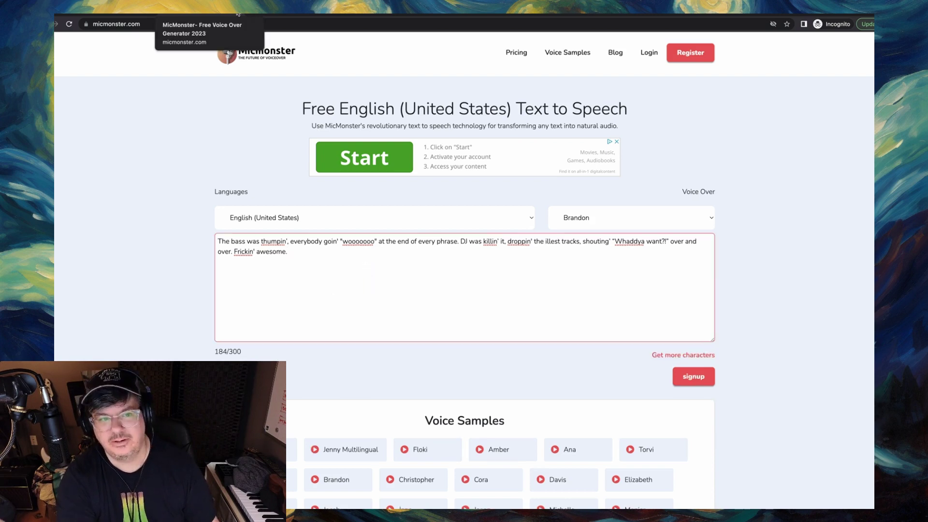
- Switch to Amazon Polly and listen to the text with the Standard engine in the Joanna voice and one other voice
{"action": "left_click", "coordinate": [208, 7]}
{"action": "left_click", "coordinate": [492, 99]}
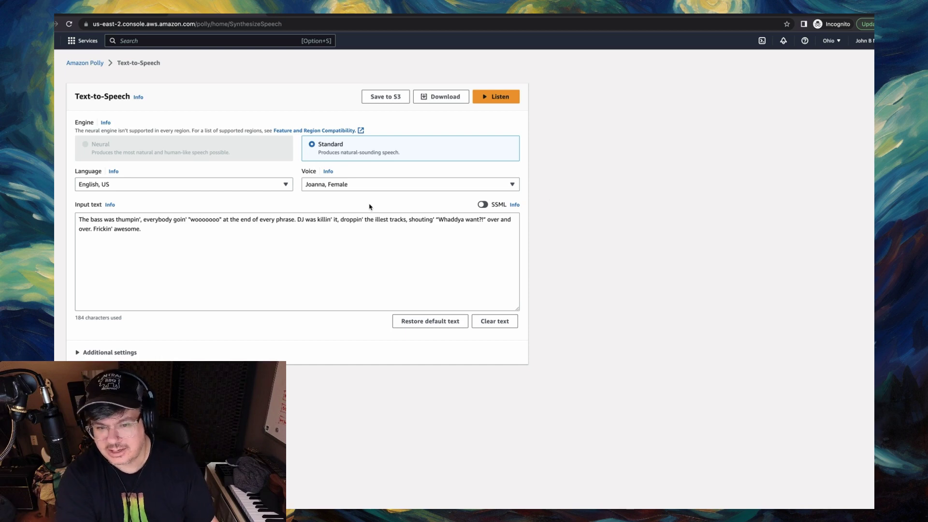
{"action": "left_click", "coordinate": [370, 184]}
{"action": "left_click", "coordinate": [385, 263]}
{"action": "left_click", "coordinate": [491, 96]}
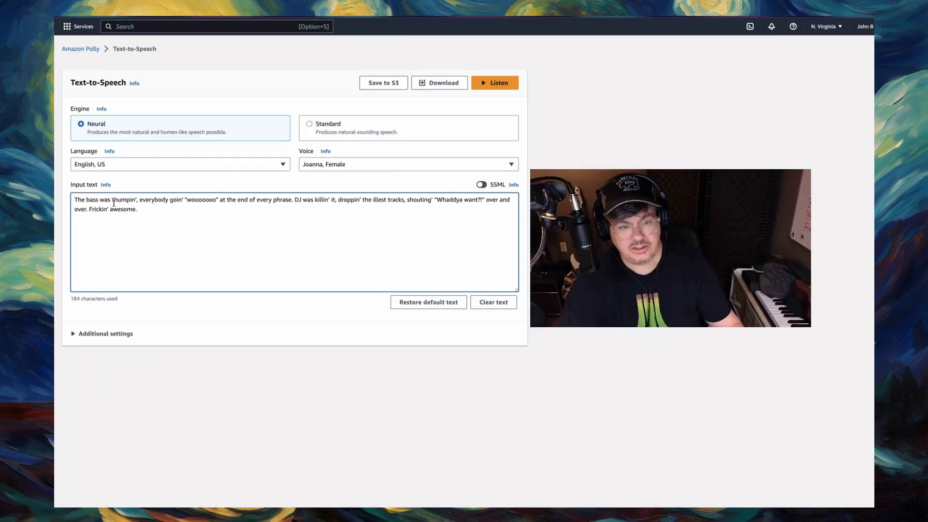
- Choose the Joanna voice with the Neural engine and listen to the text
{"action": "left_click", "coordinate": [332, 164]}
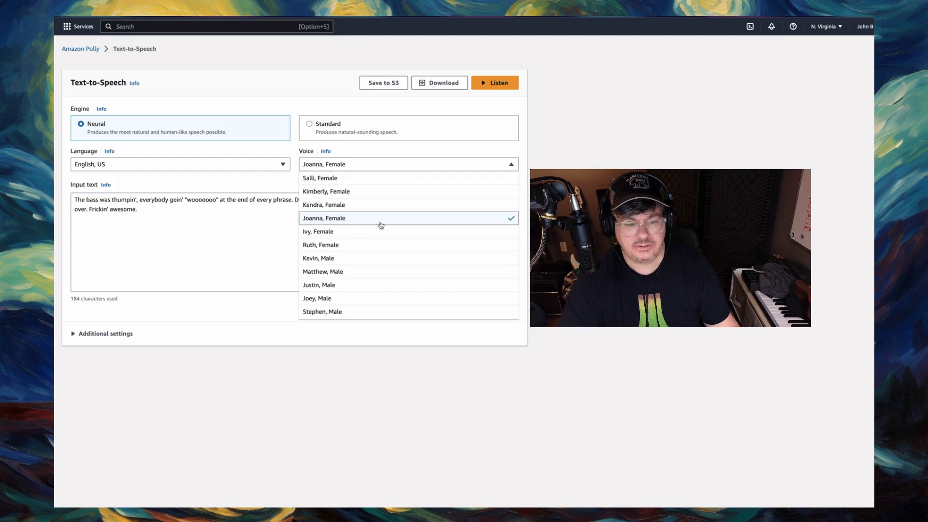
{"action": "left_click", "coordinate": [357, 224]}
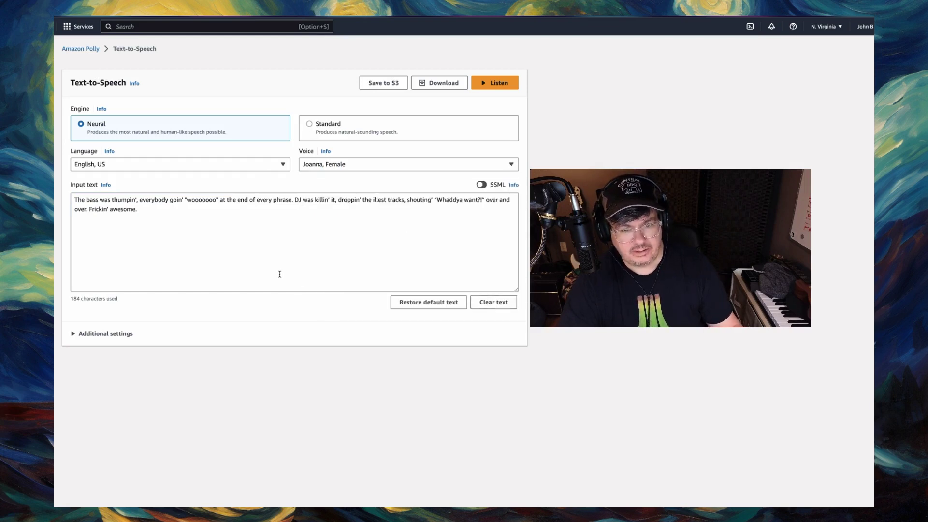
{"action": "left_click", "coordinate": [485, 83]}
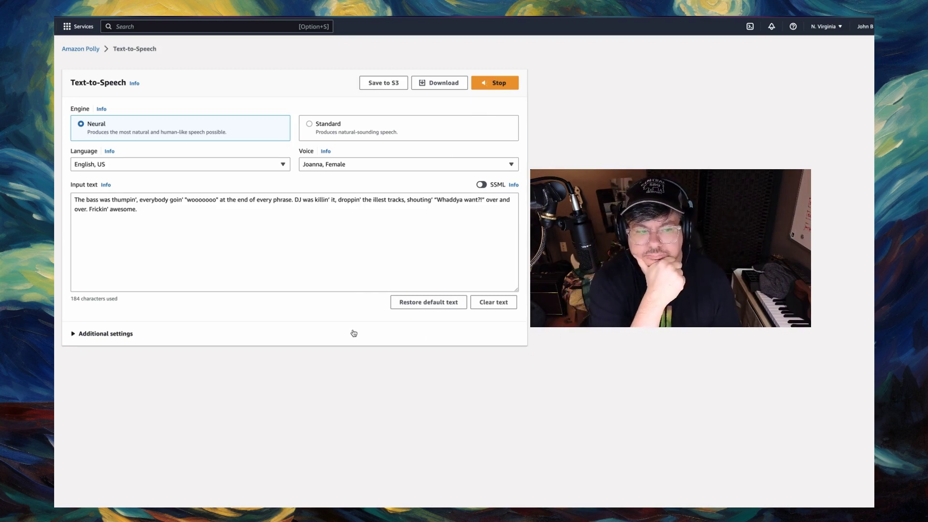
- Compare Joanna's reading with the Standard engine against the Neural engine and stop the playback
{"action": "left_click", "coordinate": [310, 125]}
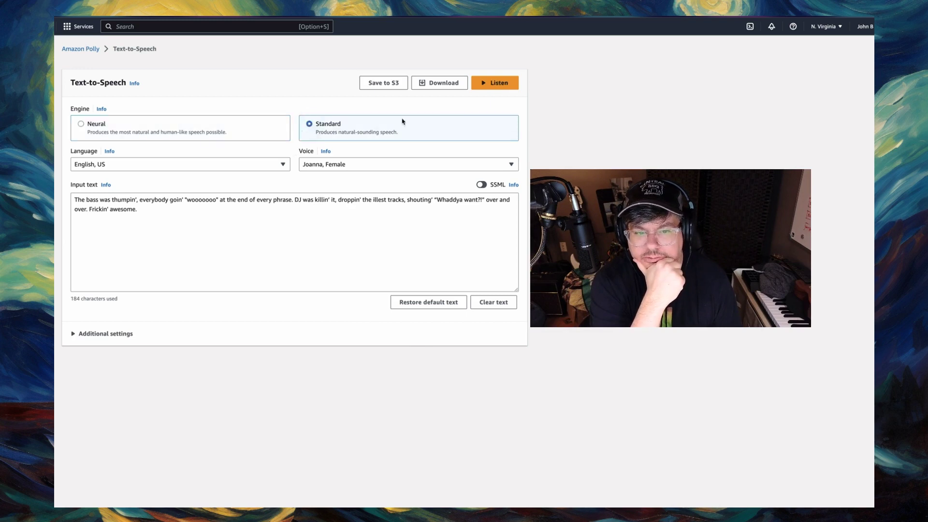
{"action": "left_click", "coordinate": [483, 84]}
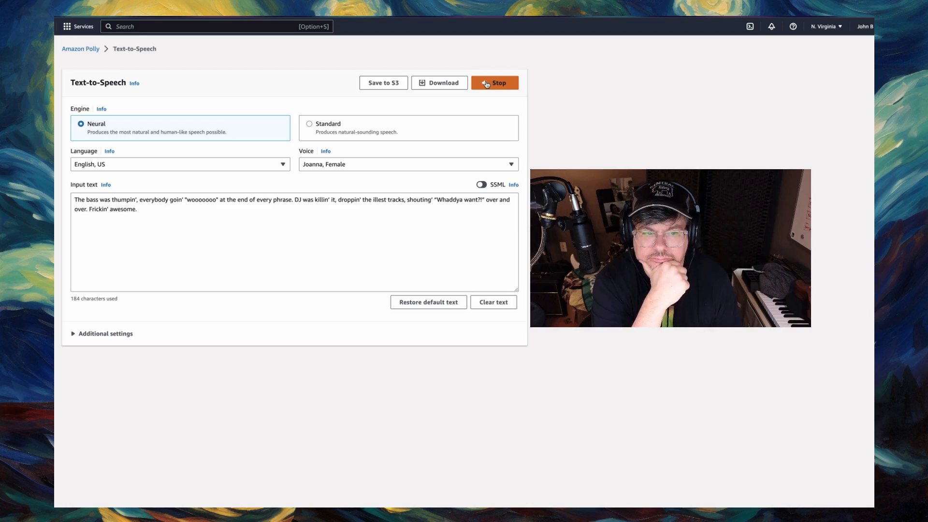
{"action": "left_click", "coordinate": [486, 84]}
- Select the Matthew voice and listen to the text with the Standard engine, followed by the Neural engine
{"action": "left_click", "coordinate": [335, 167]}
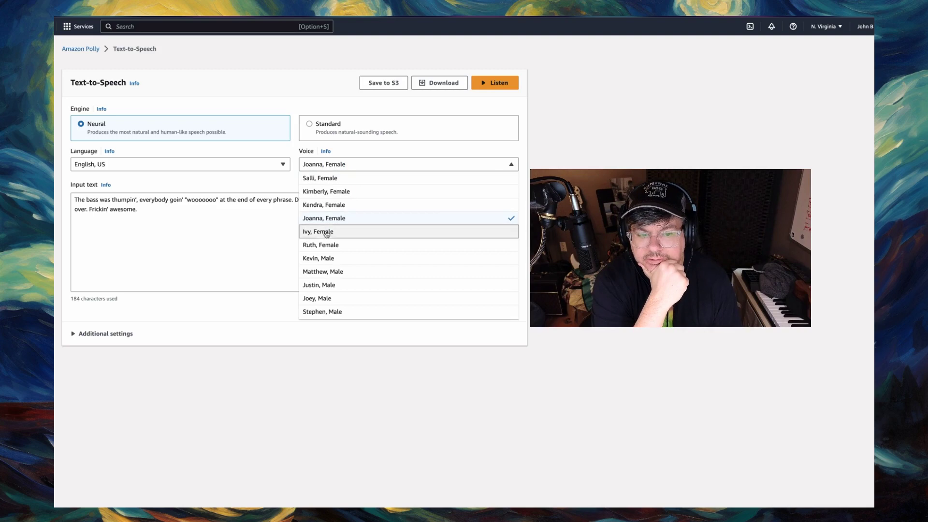
{"action": "left_click", "coordinate": [324, 272]}
{"action": "left_click", "coordinate": [312, 125]}
{"action": "left_click", "coordinate": [482, 84]}
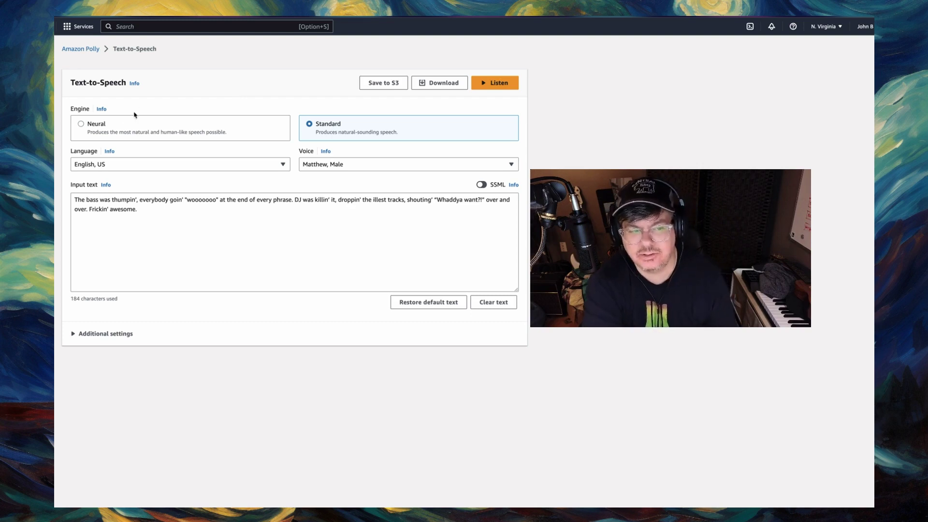
{"action": "left_click", "coordinate": [86, 134]}
{"action": "left_click", "coordinate": [482, 86]}
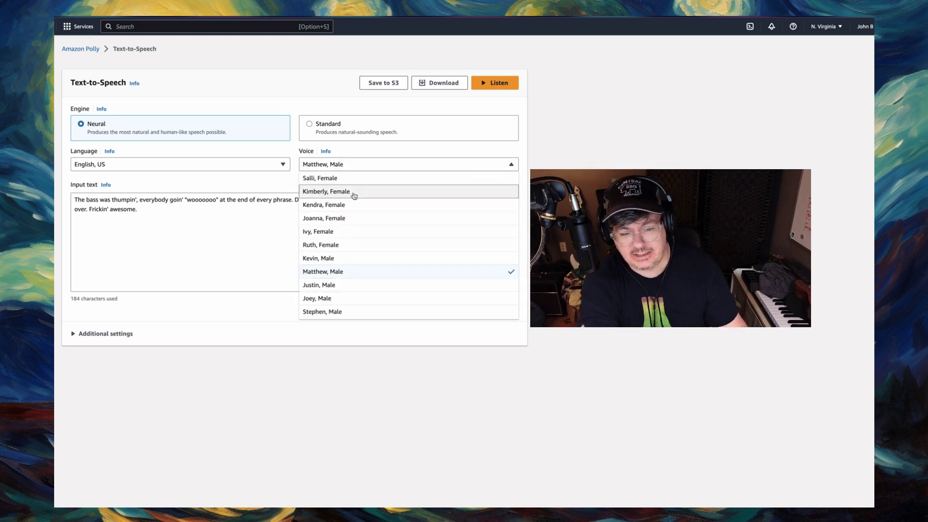
- Listen to the text with the Neural engine in the Justin voice and in the Ivy voice
{"action": "left_click", "coordinate": [344, 289]}
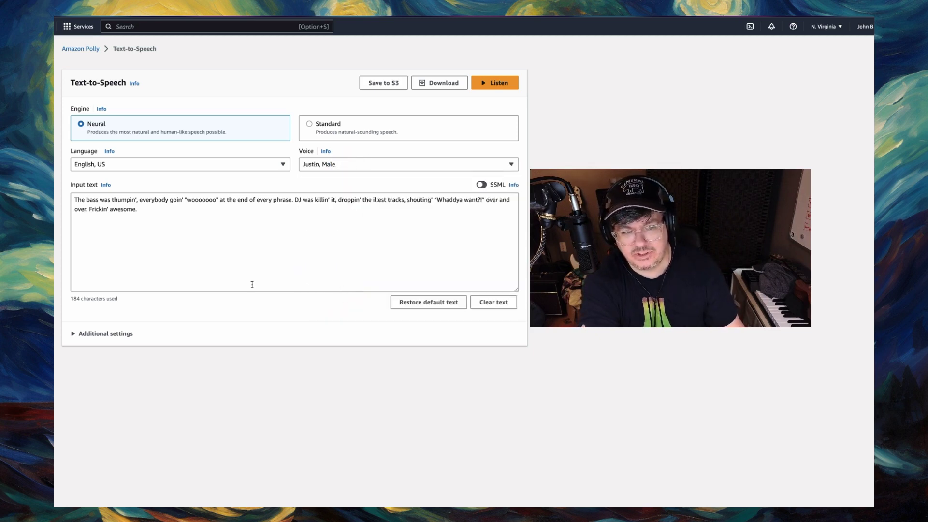
{"action": "left_click", "coordinate": [491, 83]}
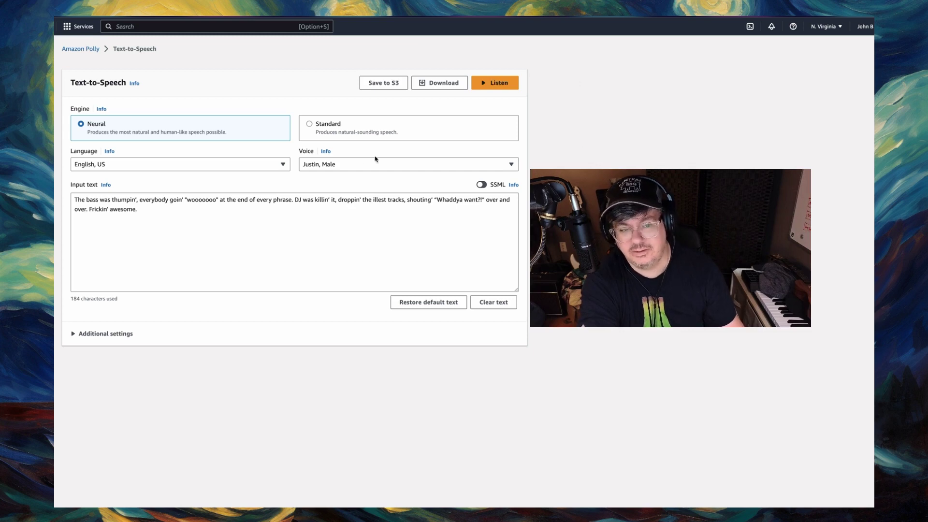
{"action": "left_click", "coordinate": [339, 166]}
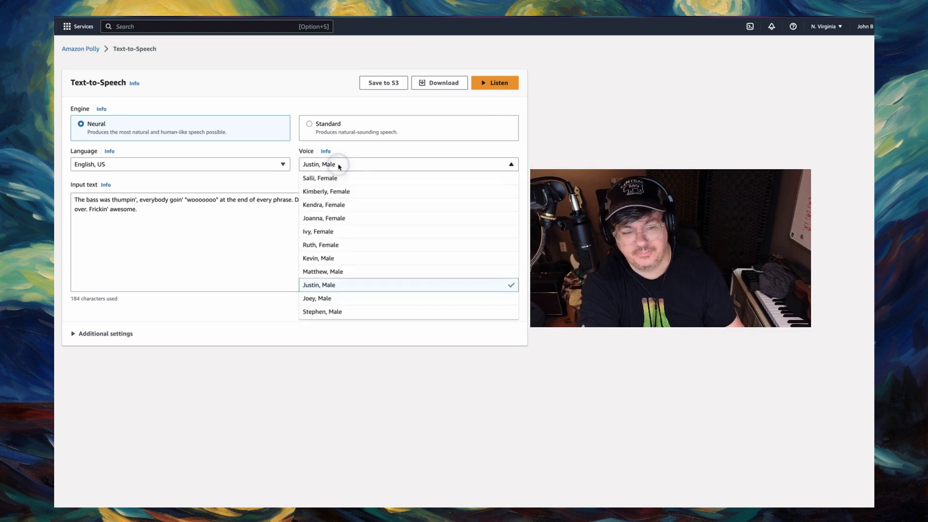
{"action": "left_click", "coordinate": [332, 232]}
{"action": "left_click", "coordinate": [492, 83]}
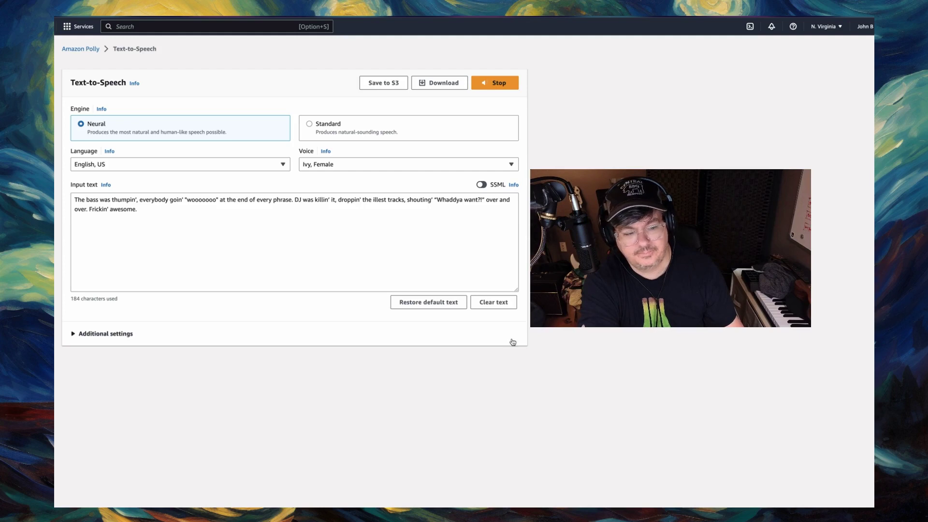
- Expand the additional settings and enable Customize pronunciation
{"action": "left_click", "coordinate": [75, 335]}
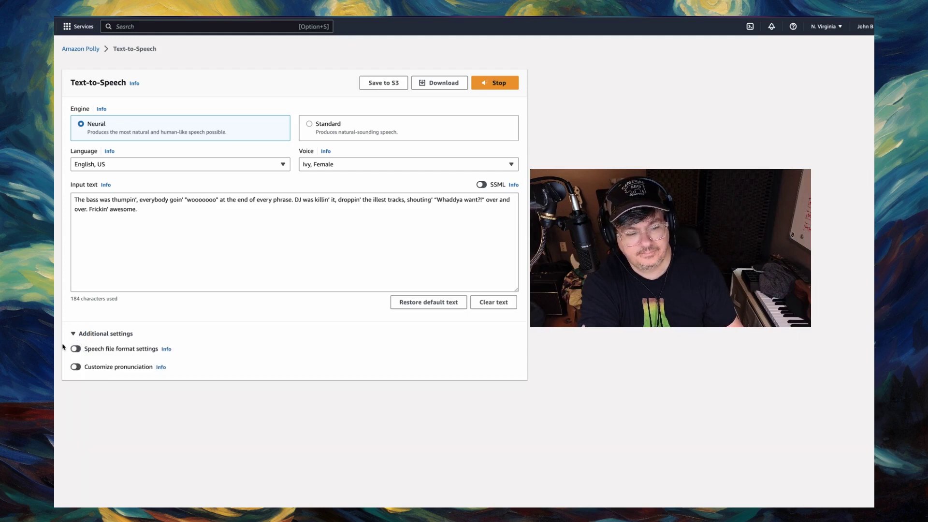
{"action": "left_click", "coordinate": [77, 368]}
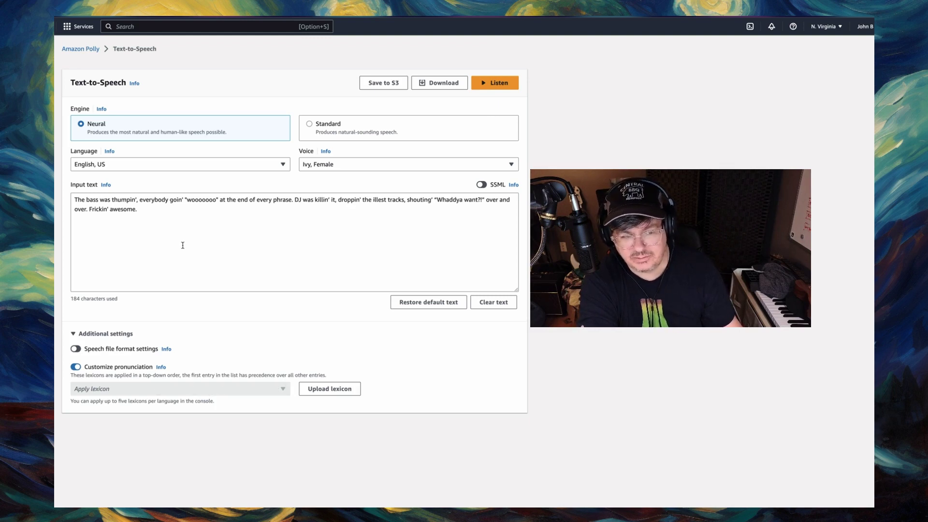
- Change the input text to "The bass was flip floppin', gasping for air having just been dragged into the boat." and listen
{"action": "double_click", "coordinate": [117, 200]}
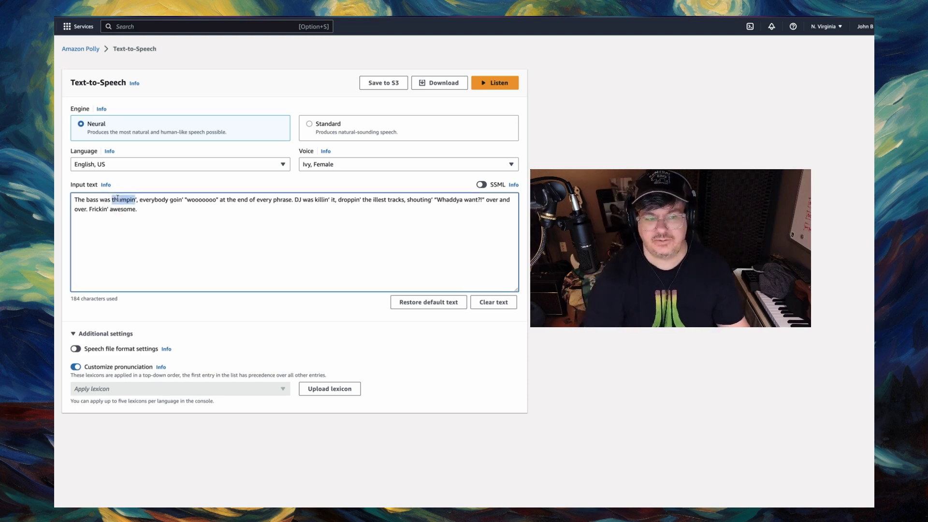
{"action": "type", "text": "flip floppin"}
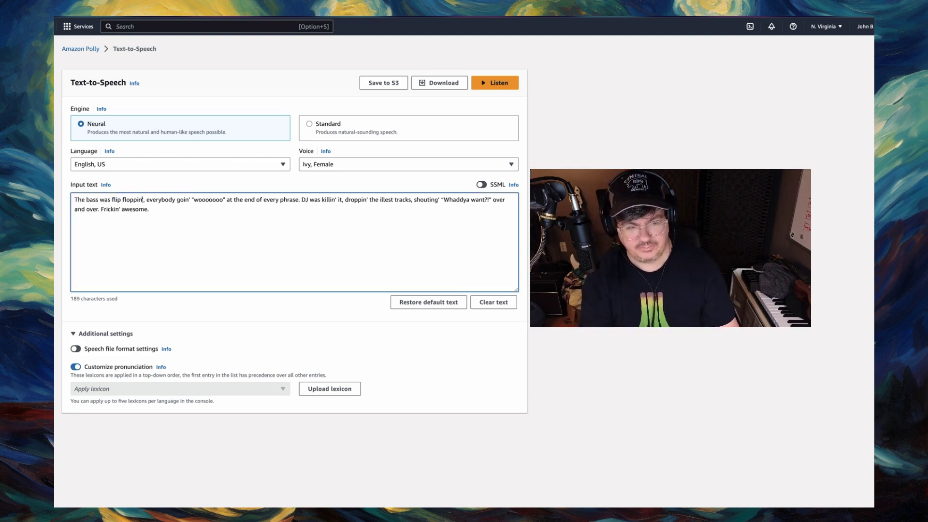
{"action": "left_click", "coordinate": [485, 83]}
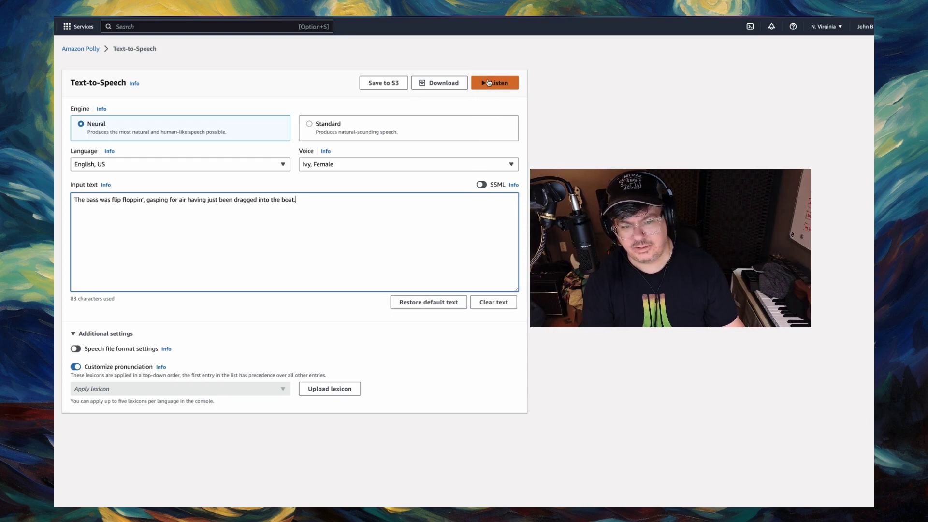
{"action": "left_click", "coordinate": [488, 82]}
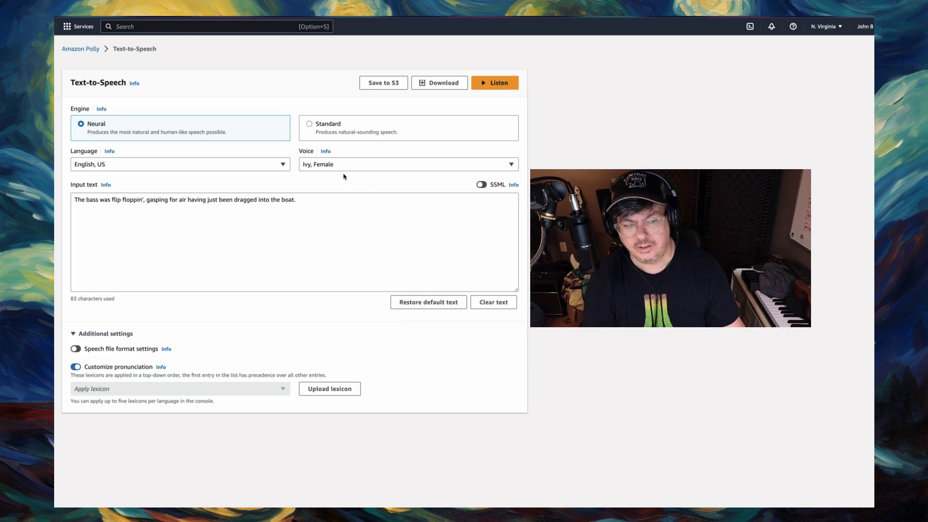
- Insert "I caught a fish. A bass." before the existing sentence and listen to the result
{"action": "left_click", "coordinate": [74, 200]}
{"action": "type", "text": "I caught a fish. A bass."}
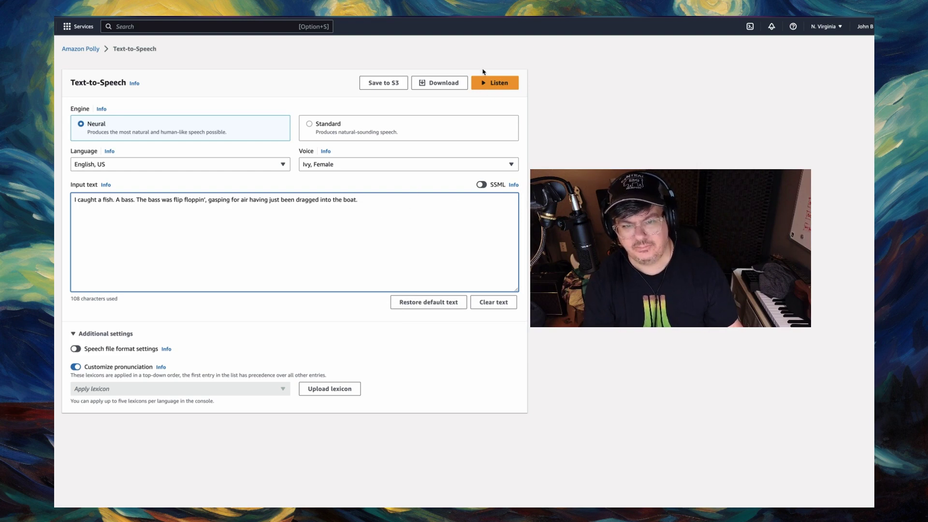
{"action": "left_click", "coordinate": [486, 83]}
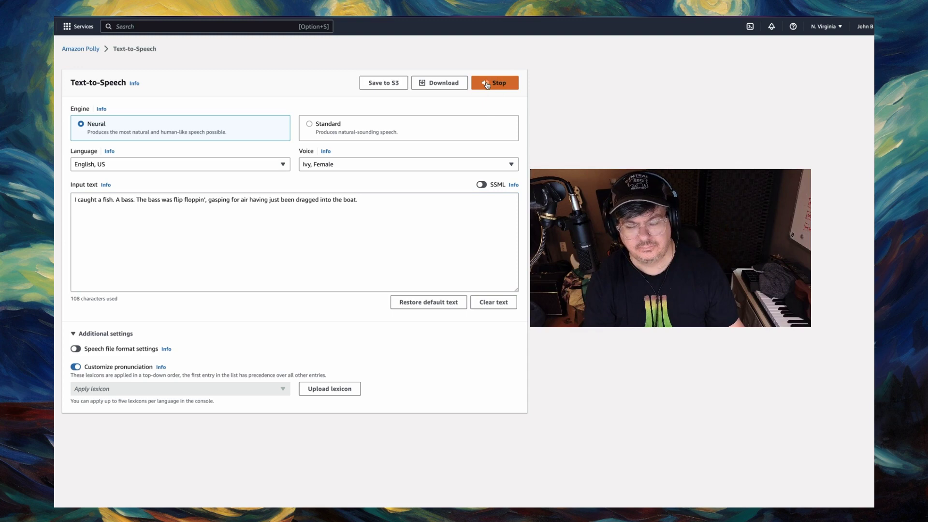
- Change the voice to Stephen and listen to the fish text
{"action": "left_click", "coordinate": [386, 164]}
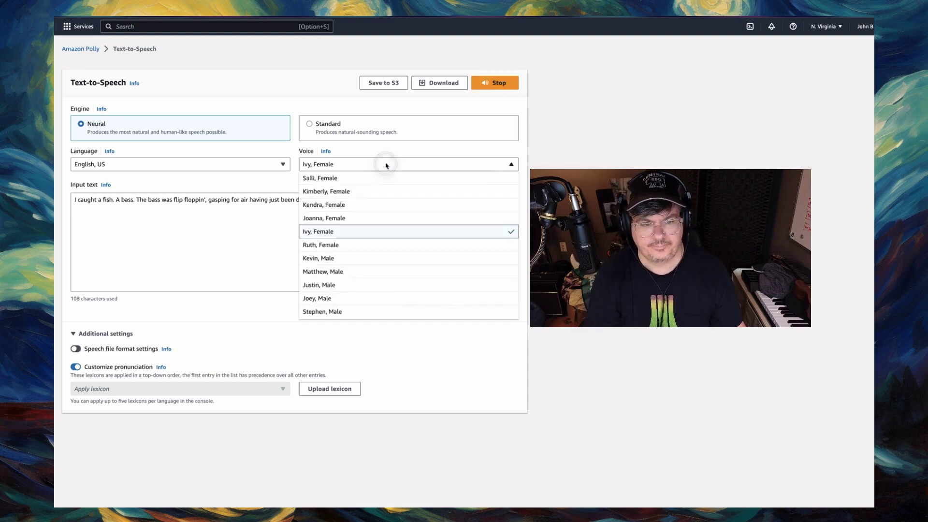
{"action": "left_click", "coordinate": [339, 312]}
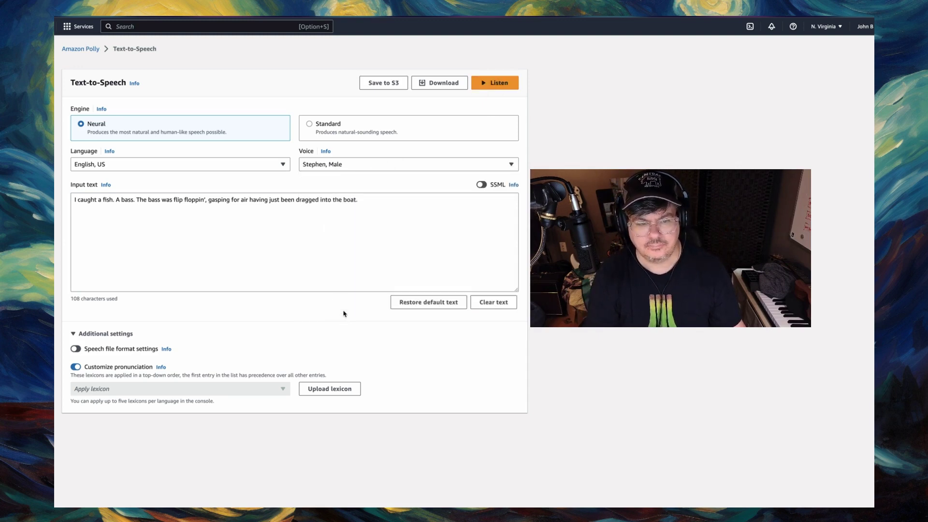
{"action": "left_click", "coordinate": [482, 85]}
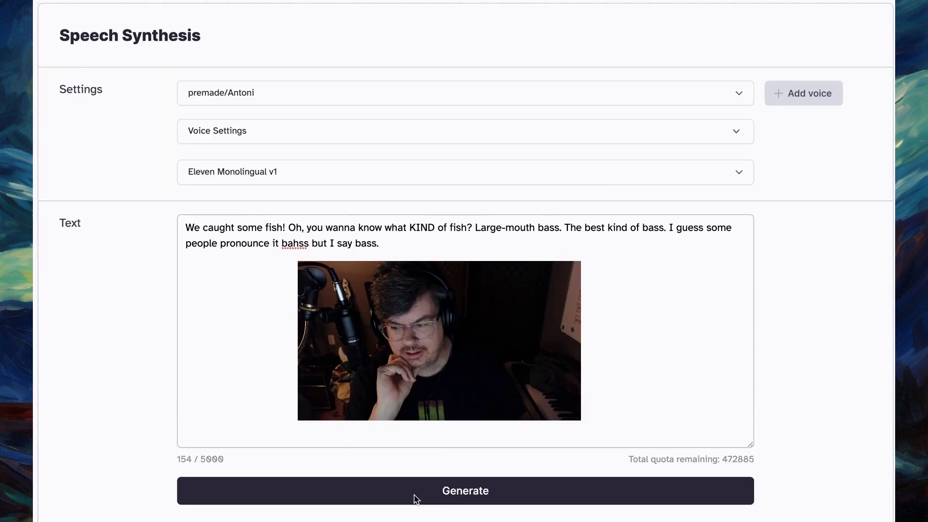
- Switch to ElevenLabs Speech Synthesis and generate the large-mouth bass text with the premade Antoni voice
{"action": "left_click", "coordinate": [465, 493]}
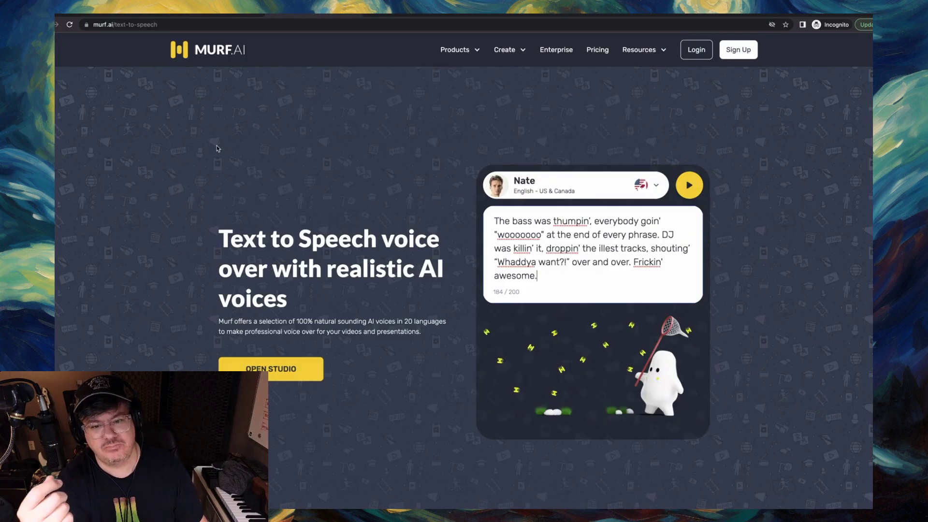
- Switch to Murf.ai, play the sample text in the Nate voice, and select the Ethan voice
{"action": "left_click", "coordinate": [691, 188]}
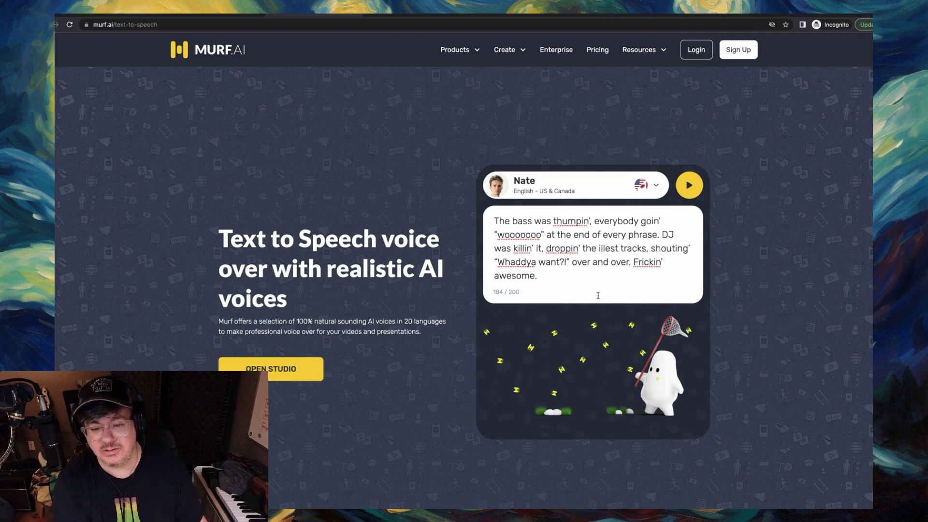
{"action": "left_click", "coordinate": [561, 185]}
{"action": "left_click", "coordinate": [547, 226]}
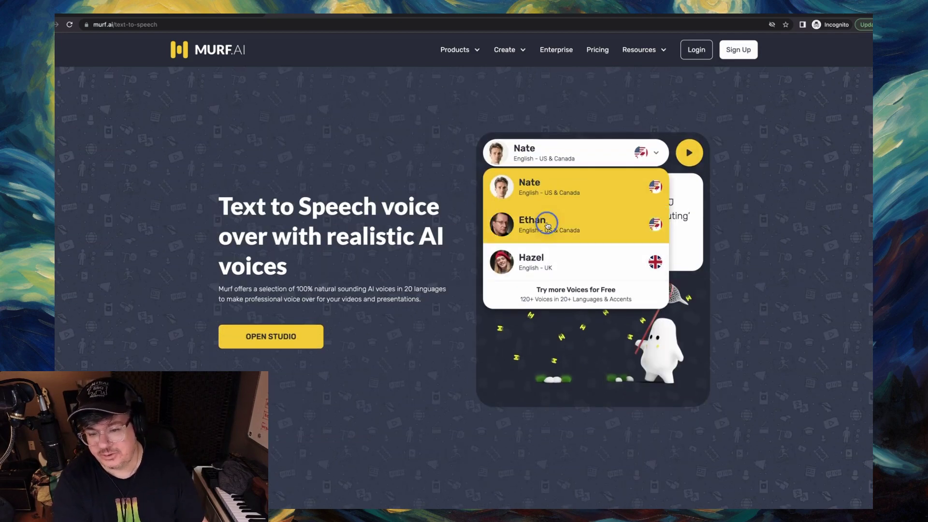
- Play the bass text in the Ethan voice and again in the Hazel (English - UK) voice
{"action": "left_click", "coordinate": [688, 154]}
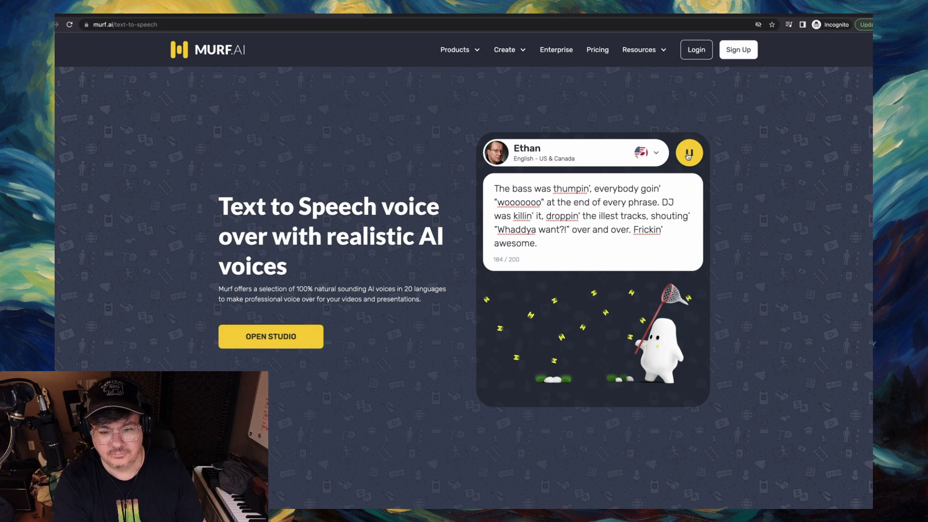
{"action": "left_click", "coordinate": [689, 153]}
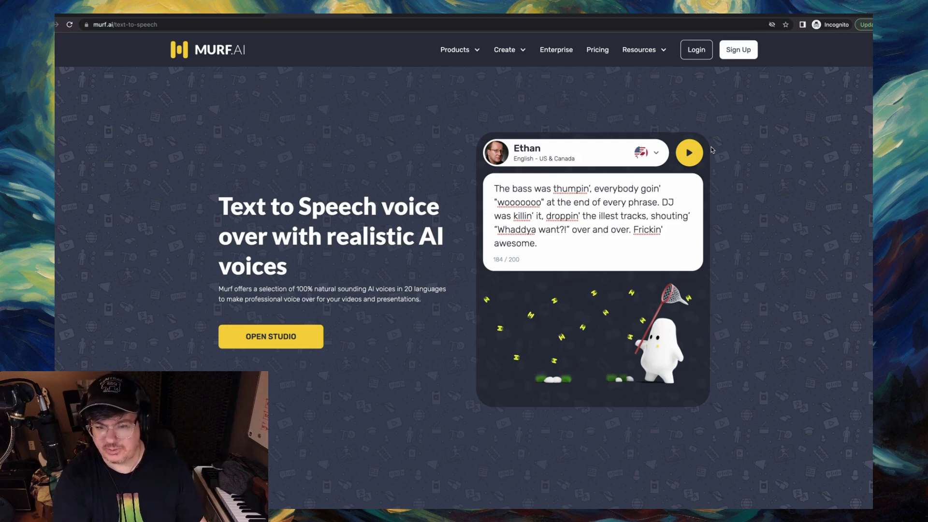
{"action": "left_click", "coordinate": [640, 160]}
{"action": "left_click", "coordinate": [539, 263]}
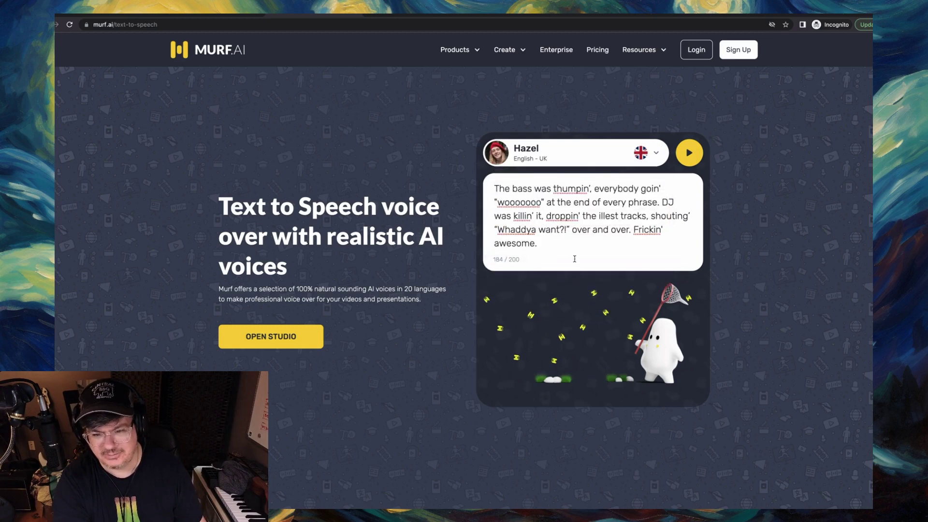
{"action": "left_click", "coordinate": [691, 161]}
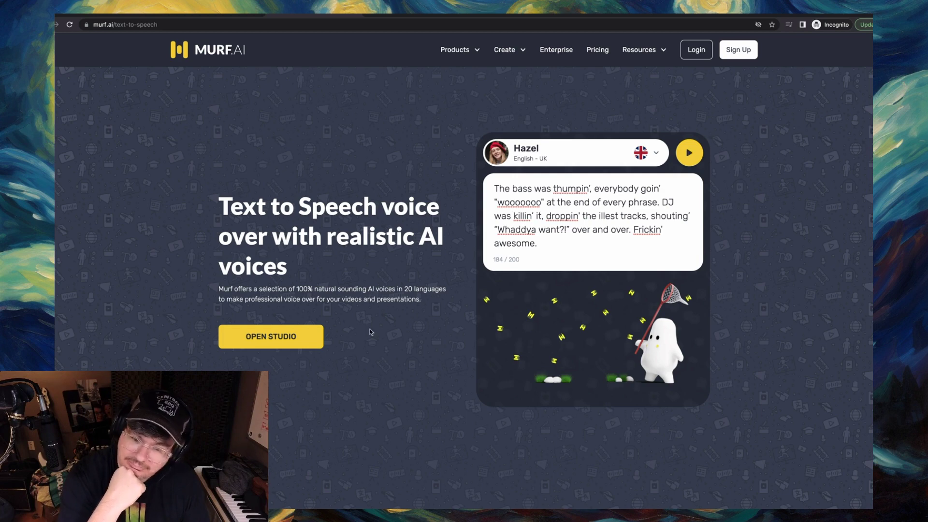
{"action": "left_click", "coordinate": [657, 153]}
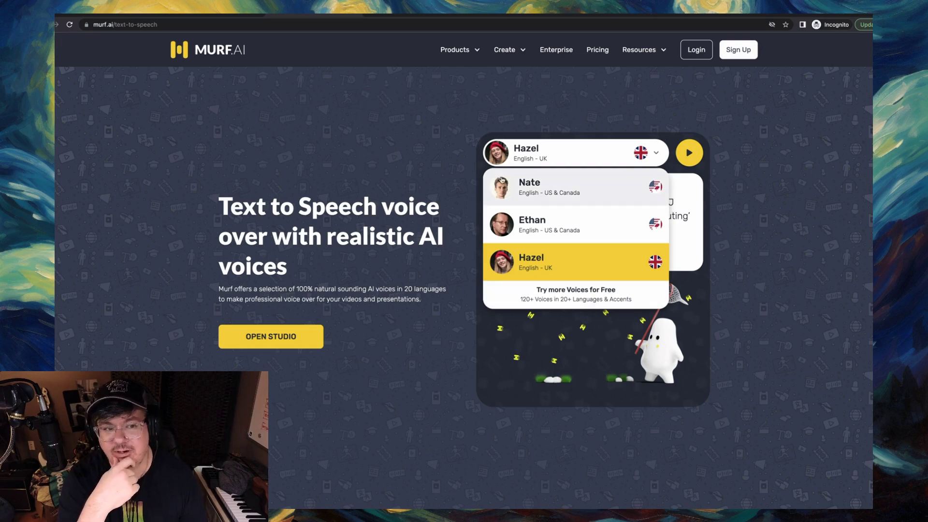
- Switch to NaturalReader and play the bass text in its current voice
{"action": "left_click", "coordinate": [315, 17]}
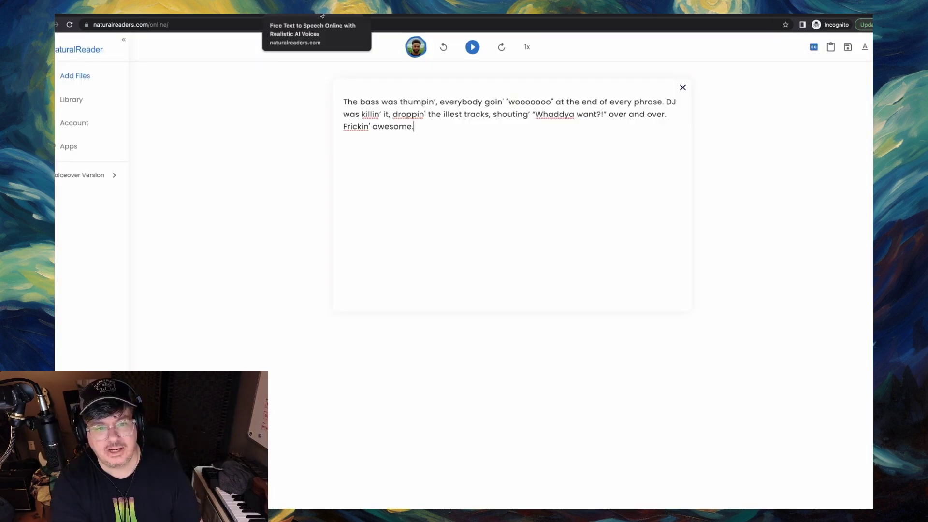
{"action": "key", "text": "ctrl+space"}
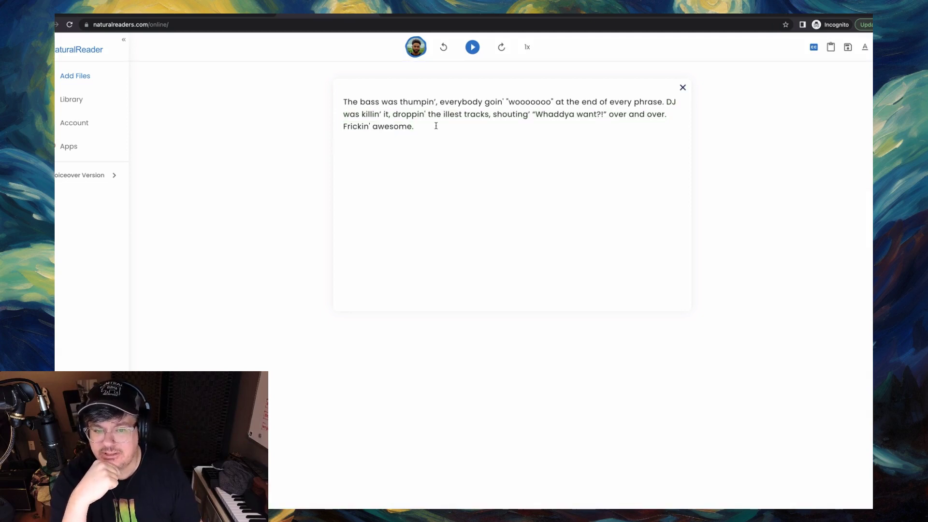
- Listen to the bass text in the Ana (Child) (Plus) A.I. voice and pick another English (US) voice
{"action": "left_click", "coordinate": [415, 47]}
{"action": "scroll", "coordinate": [425, 222], "scroll_direction": "down", "scroll_amount": 1}
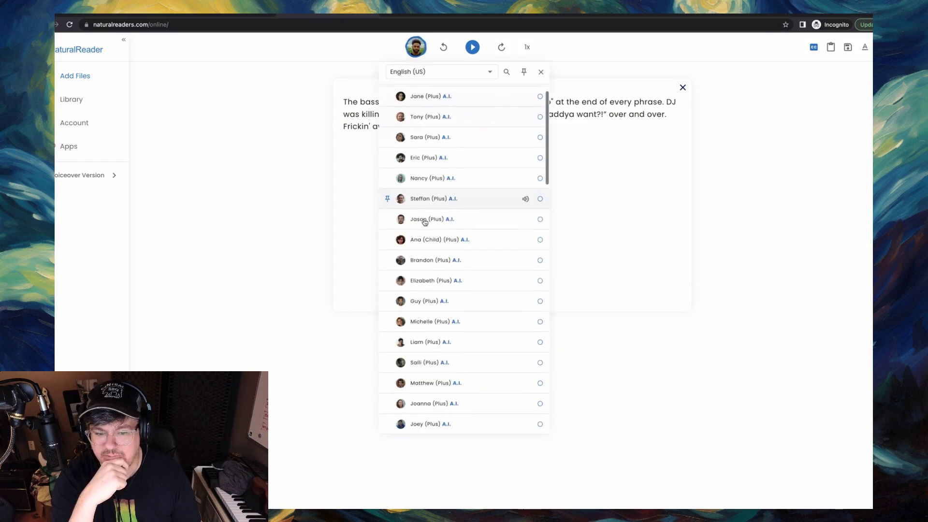
{"action": "left_click", "coordinate": [422, 245]}
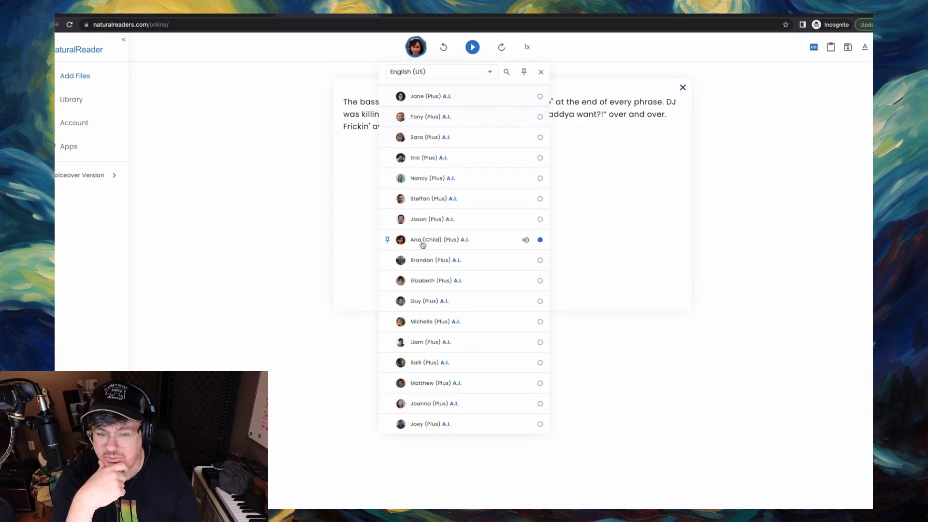
{"action": "left_click", "coordinate": [591, 249]}
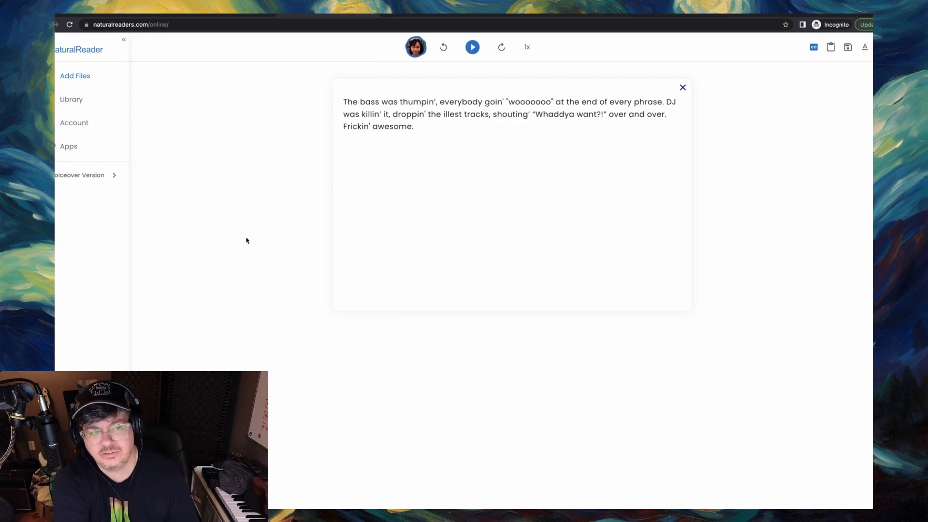
{"action": "left_click", "coordinate": [473, 47]}
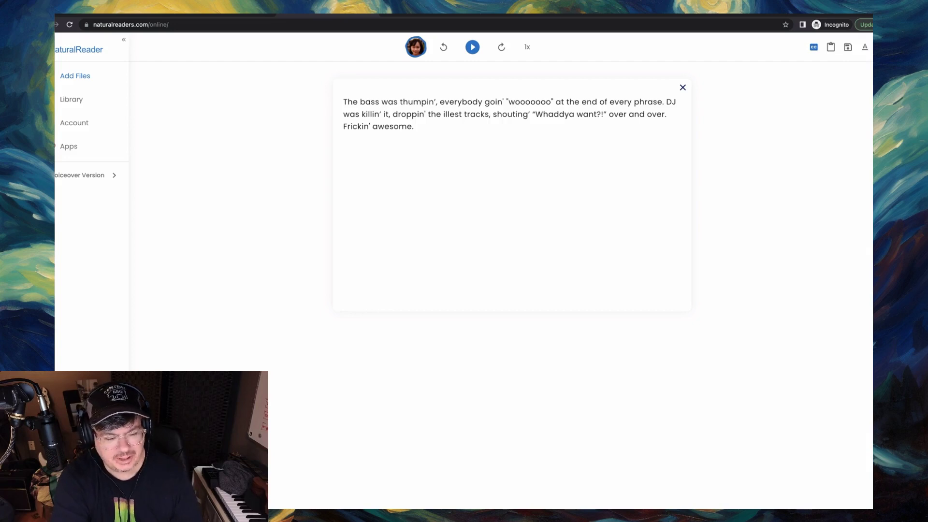
{"action": "left_click", "coordinate": [416, 47]}
{"action": "left_click", "coordinate": [429, 135]}
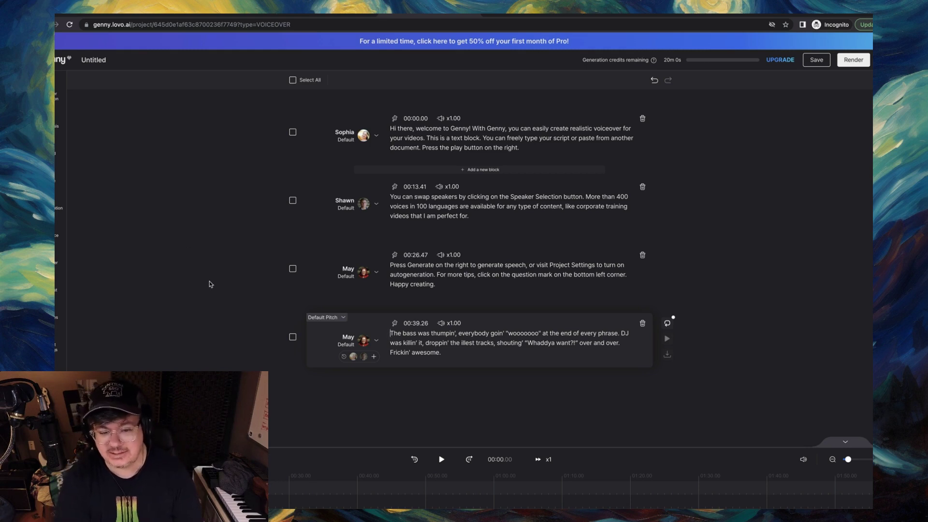
- Switch to Genny, listen to the bass text block in the May voice, and browse the Collectible, Global and Emotional voices
{"action": "left_click", "coordinate": [667, 339]}
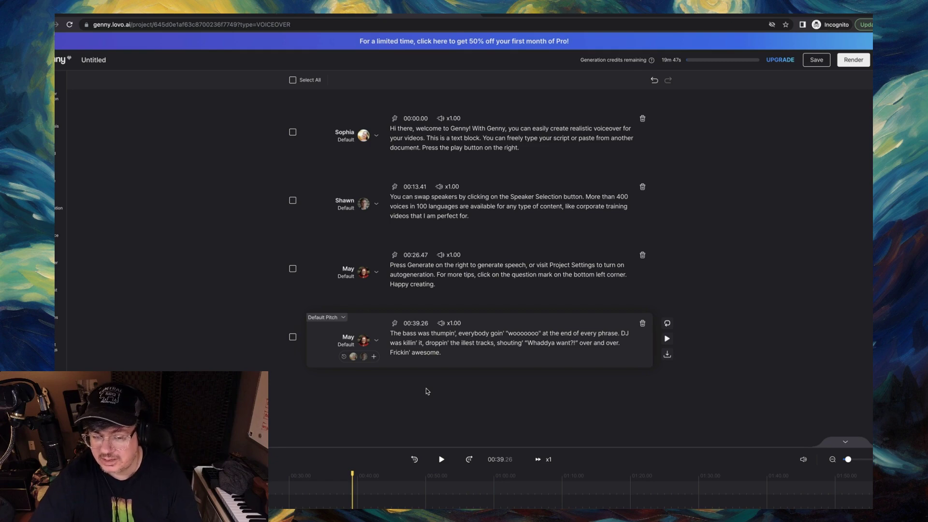
{"action": "left_click", "coordinate": [377, 341]}
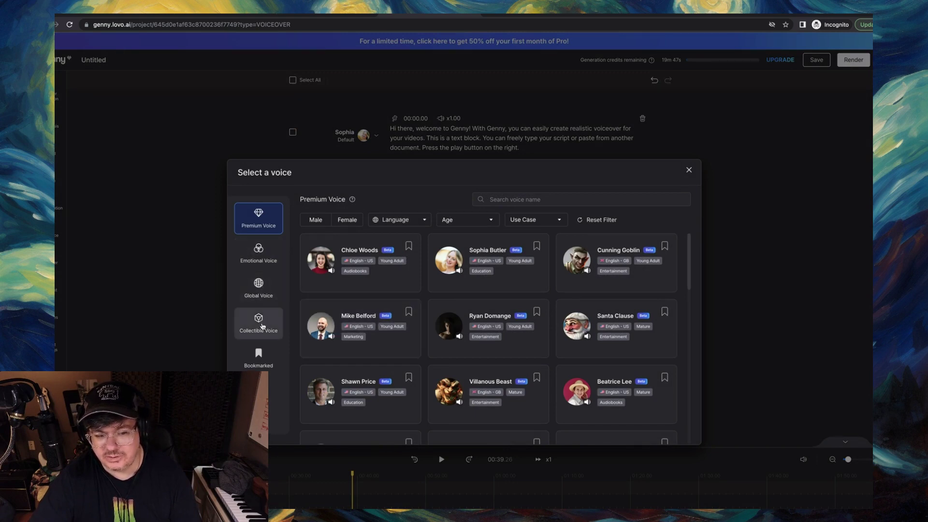
{"action": "left_click", "coordinate": [259, 336]}
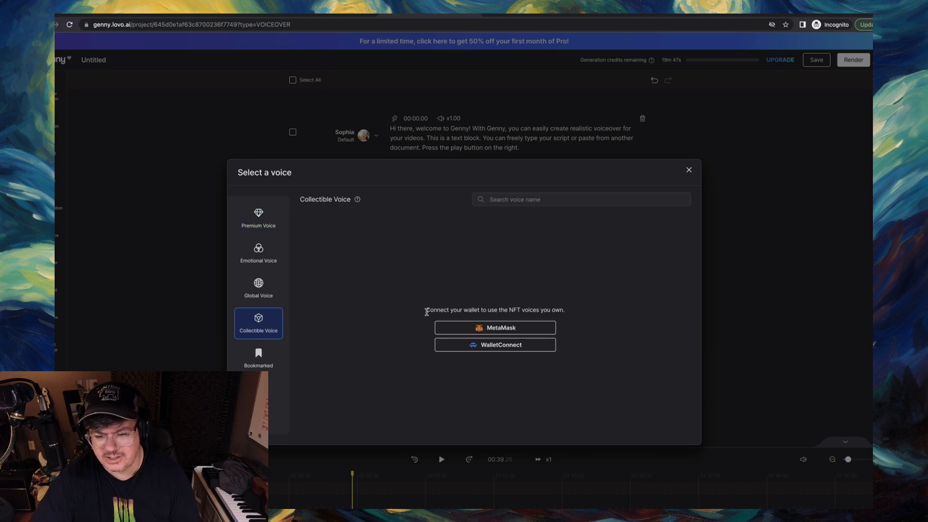
{"action": "left_click", "coordinate": [256, 286]}
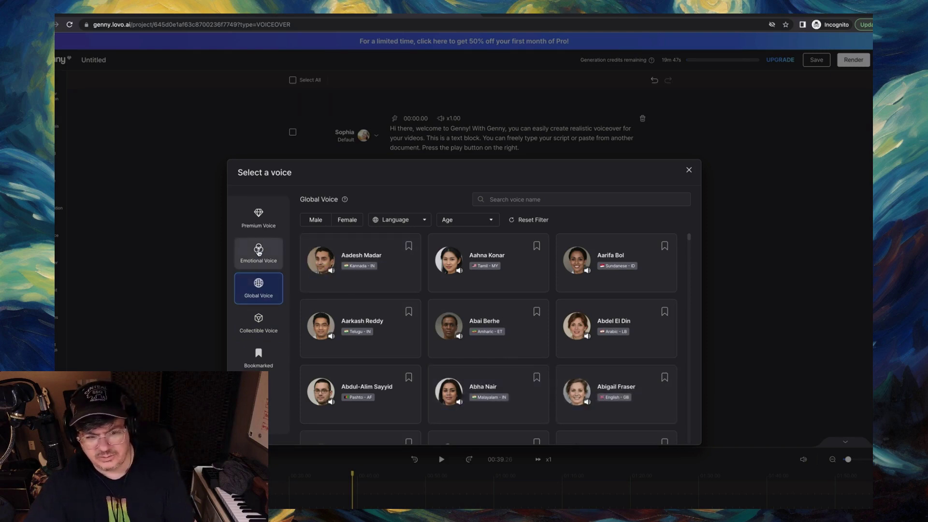
{"action": "left_click", "coordinate": [259, 251]}
- Assign the premium voice Shawn Price to the bass text block and generate its speech
{"action": "left_click", "coordinate": [261, 217]}
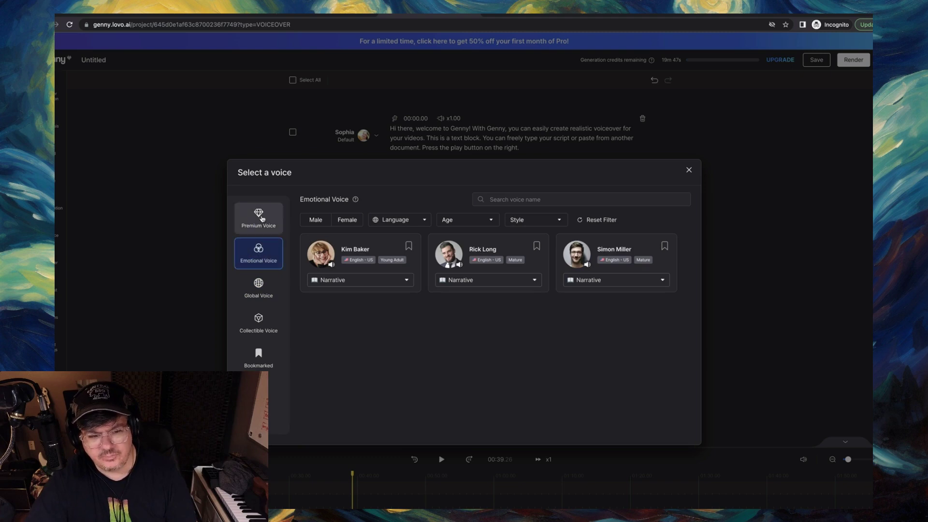
{"action": "scroll", "coordinate": [452, 314], "scroll_direction": "down", "scroll_amount": 3}
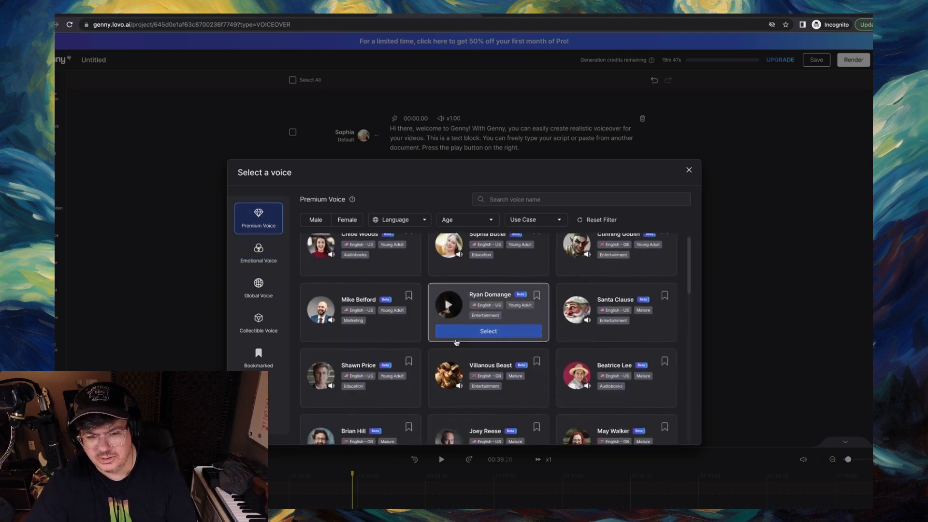
{"action": "left_click", "coordinate": [412, 176]}
{"action": "mouse_move", "coordinate": [600, 340]}
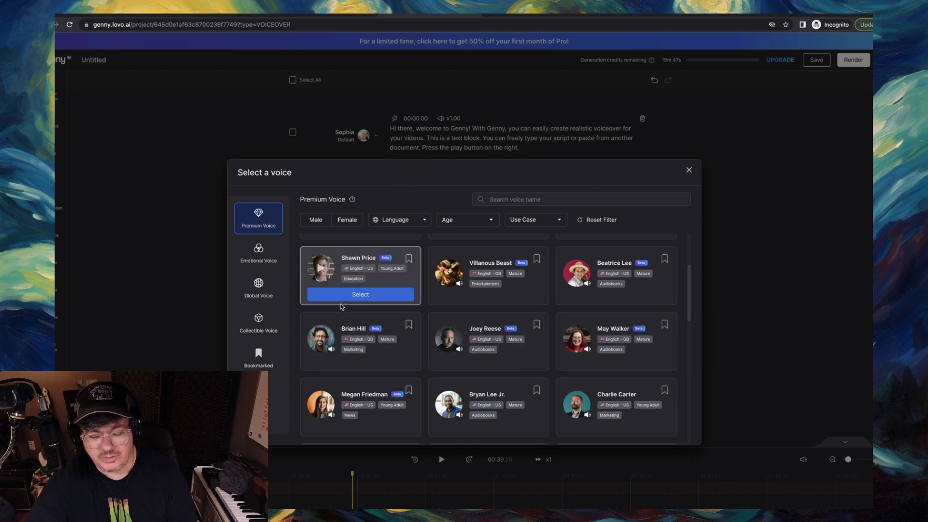
{"action": "left_click", "coordinate": [341, 296]}
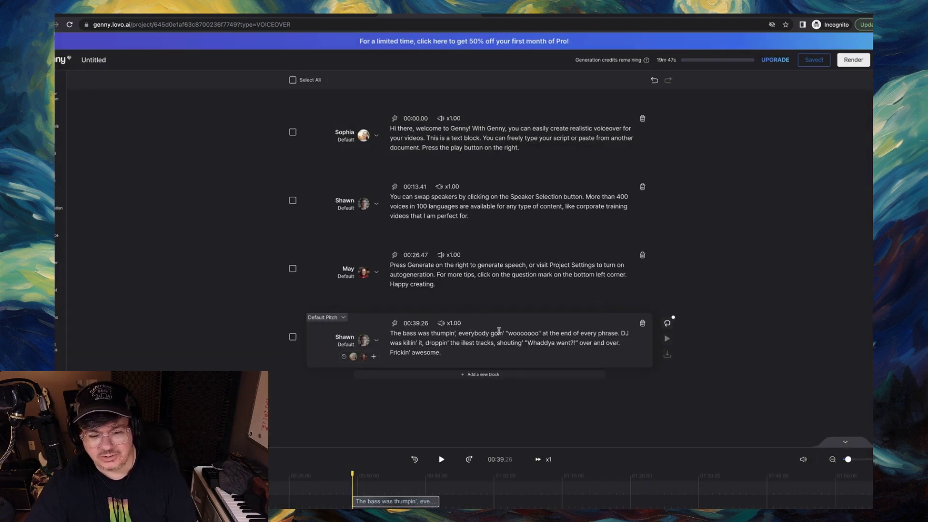
{"action": "left_click", "coordinate": [667, 324]}
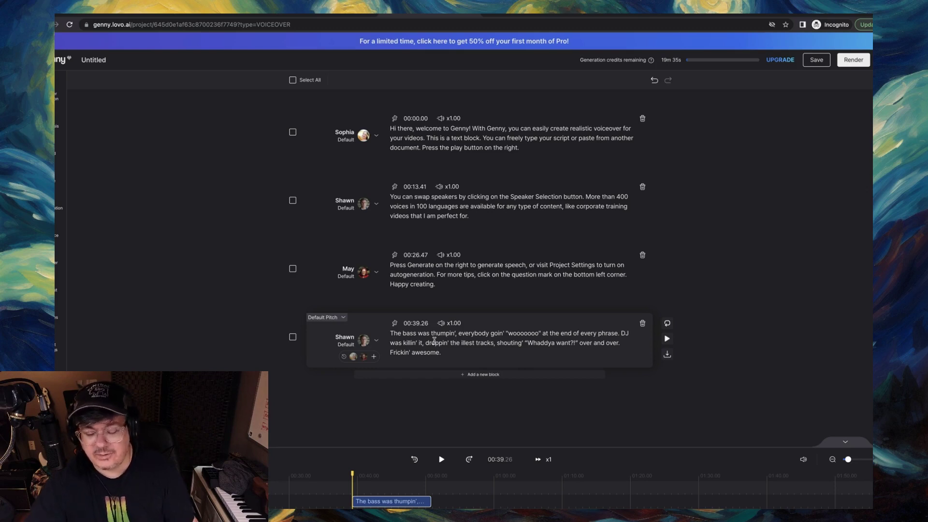
{"action": "key", "text": "ctrl+s"}
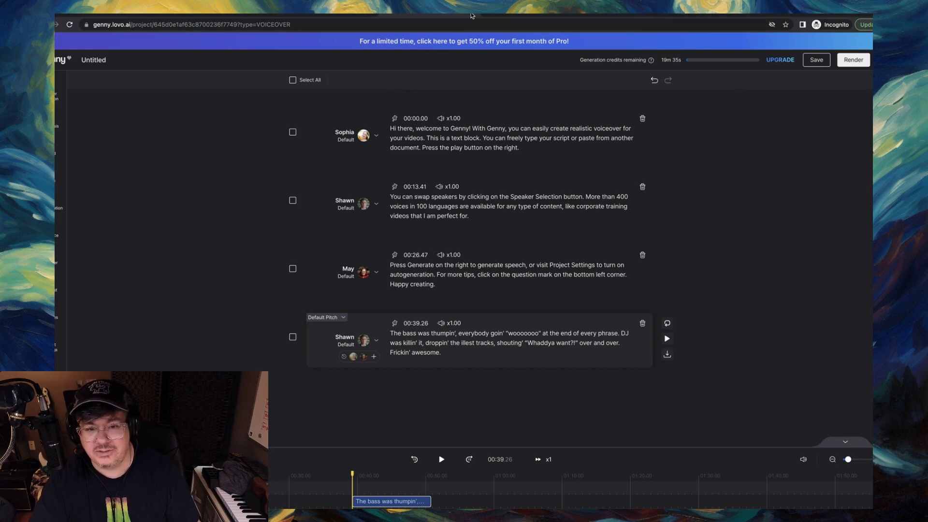
- Switch to VEED's Text to Speech and preview the bass text in the Jenny voice
{"action": "left_click", "coordinate": [434, 15]}
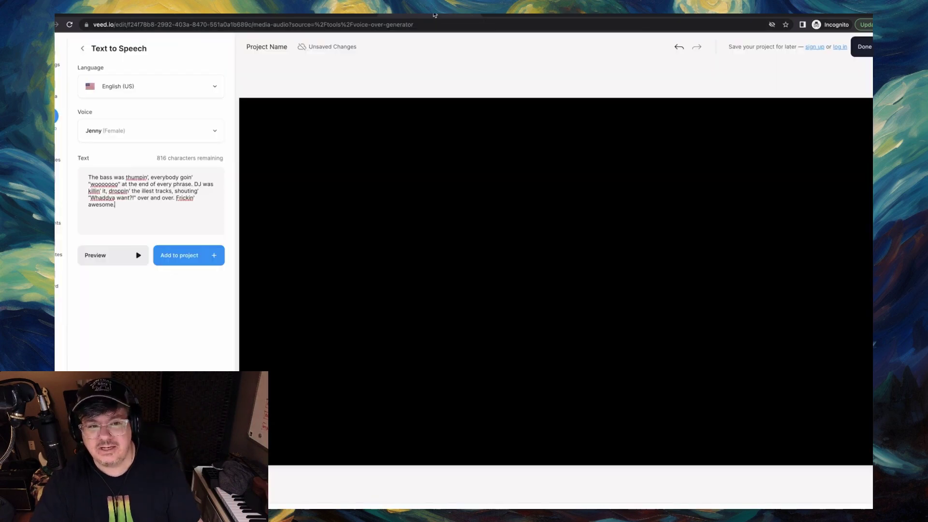
{"action": "left_click", "coordinate": [129, 206]}
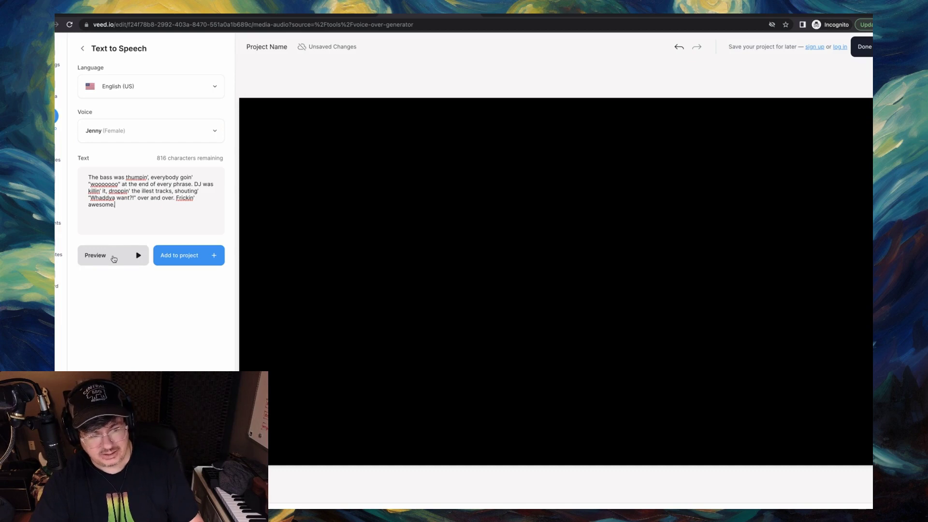
{"action": "left_click", "coordinate": [114, 259]}
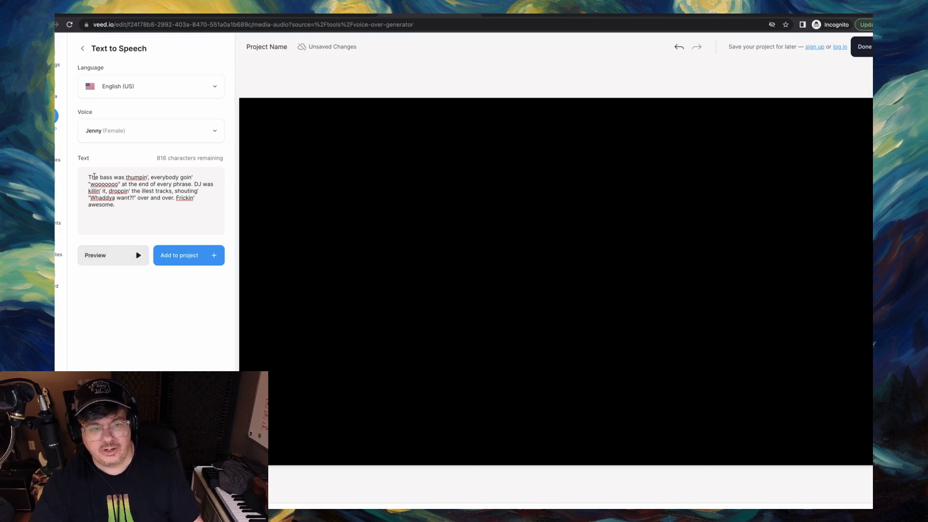
- Delete the text's first sentence so it starts at "DJ was killin' it", and preview the shortened text
{"action": "left_click_drag", "start_coordinate": [88, 178], "coordinate": [193, 186]}
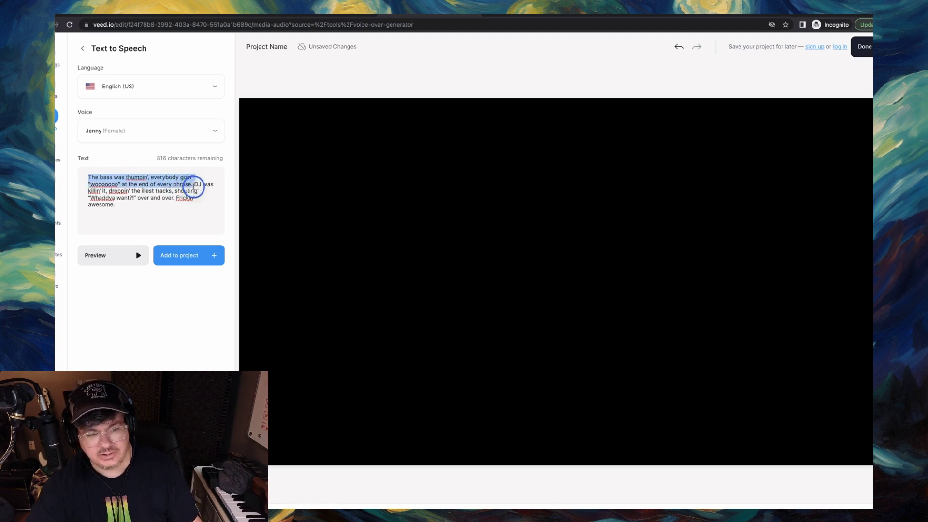
{"action": "key", "text": "BackSpace"}
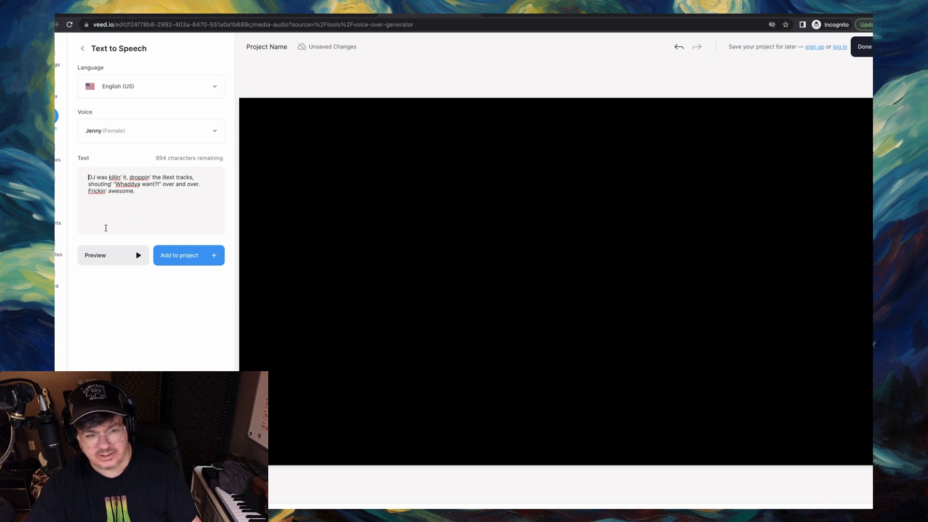
{"action": "left_click", "coordinate": [119, 256]}
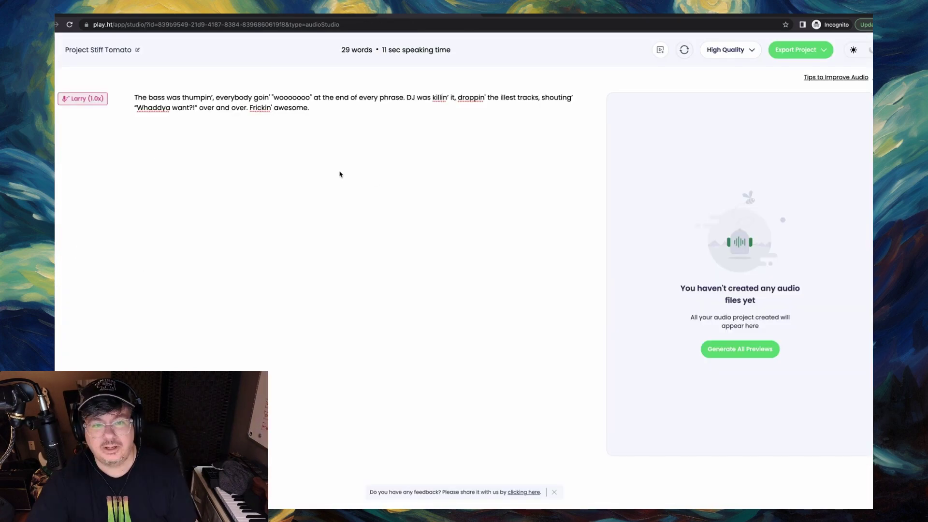
- Switch to Play.ht and generate and play a preview of the bass text in the Larry voice
{"action": "left_click", "coordinate": [467, 15]}
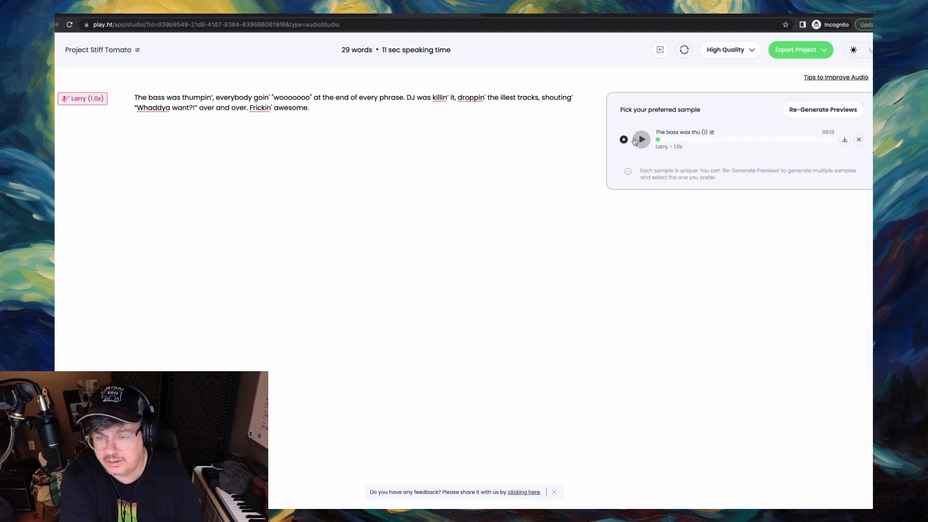
{"action": "left_click", "coordinate": [640, 140]}
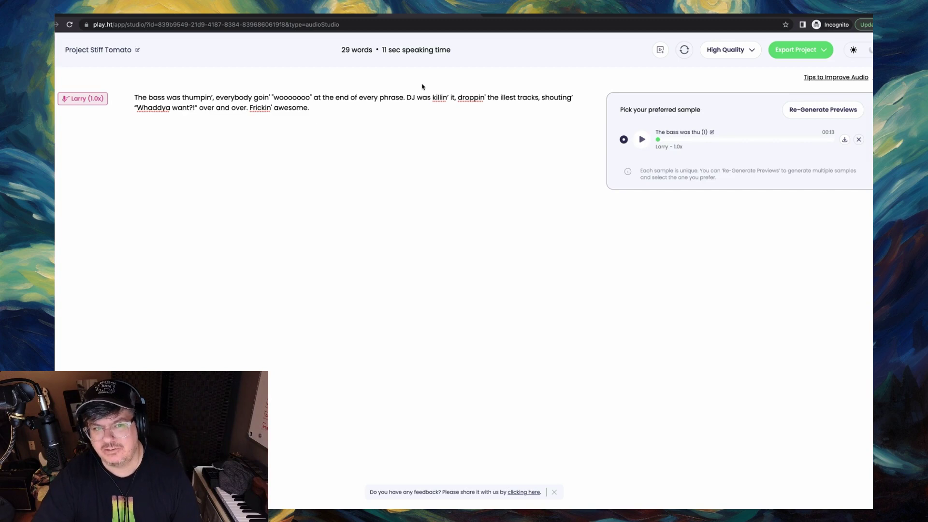
- Switch to WellSaid Labs and create and play the bass text with Ramona J. in the Narration (US) style
{"action": "left_click", "coordinate": [467, 17]}
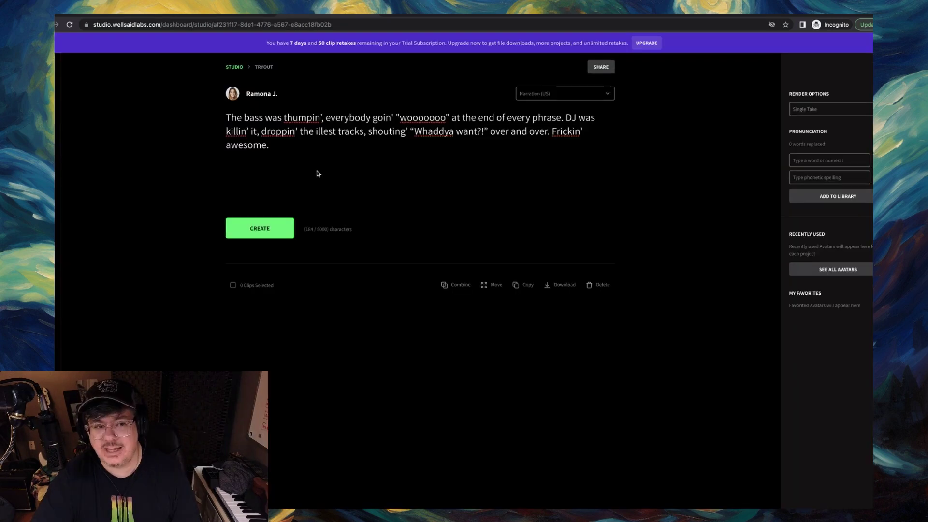
{"action": "left_click", "coordinate": [283, 317]}
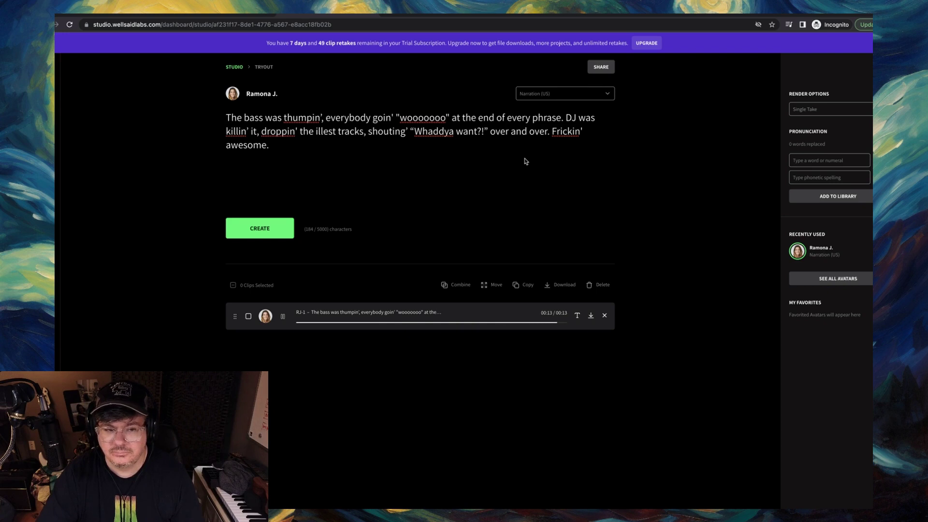
- Change Ramona J.'s style to Promo (US), then create and play a new clip of the bass text
{"action": "left_click", "coordinate": [542, 93]}
{"action": "left_click", "coordinate": [543, 130]}
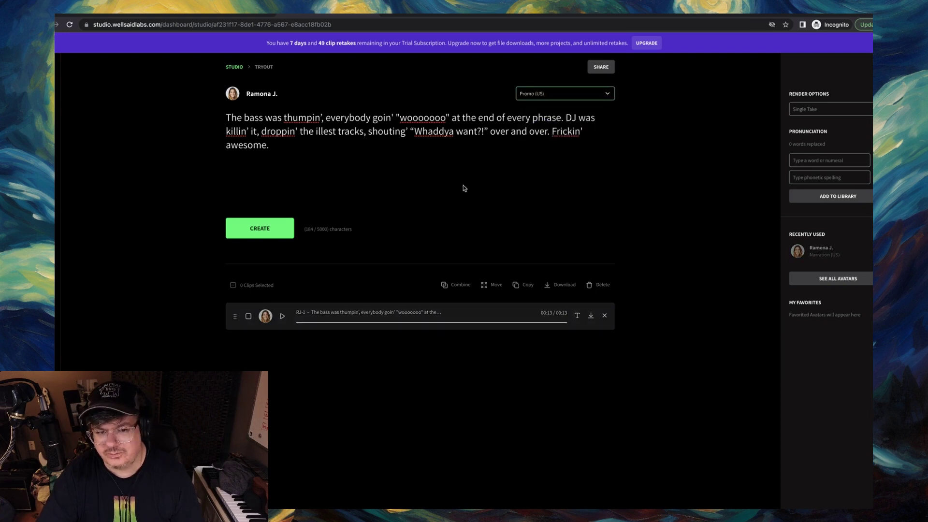
{"action": "left_click", "coordinate": [264, 227]}
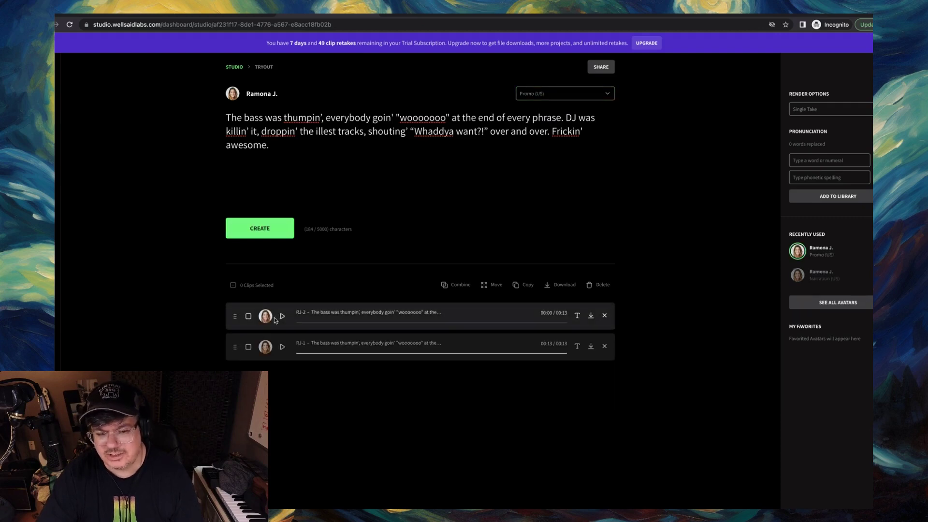
{"action": "left_click", "coordinate": [282, 317]}
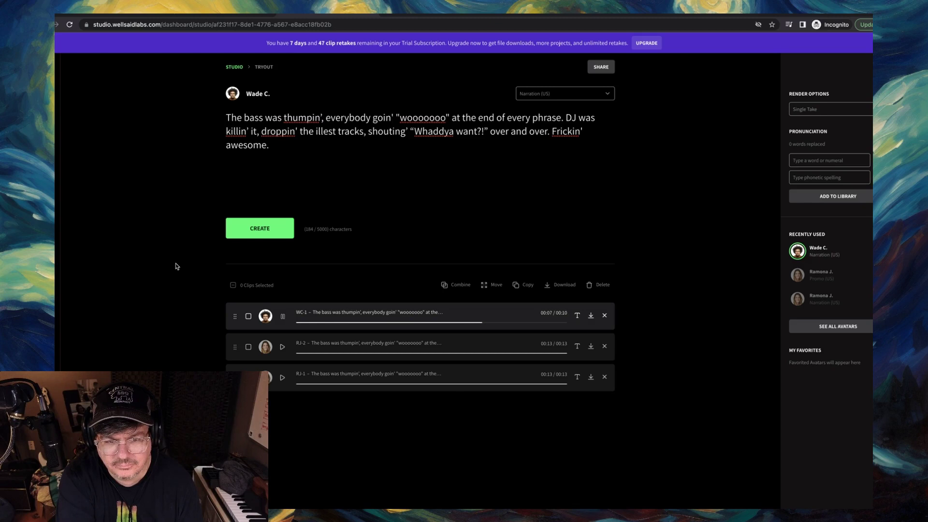
- Change Wade C.'s style to Conversational (US) and create another clip of the bass text
{"action": "left_click", "coordinate": [580, 98]}
{"action": "left_click", "coordinate": [561, 110]}
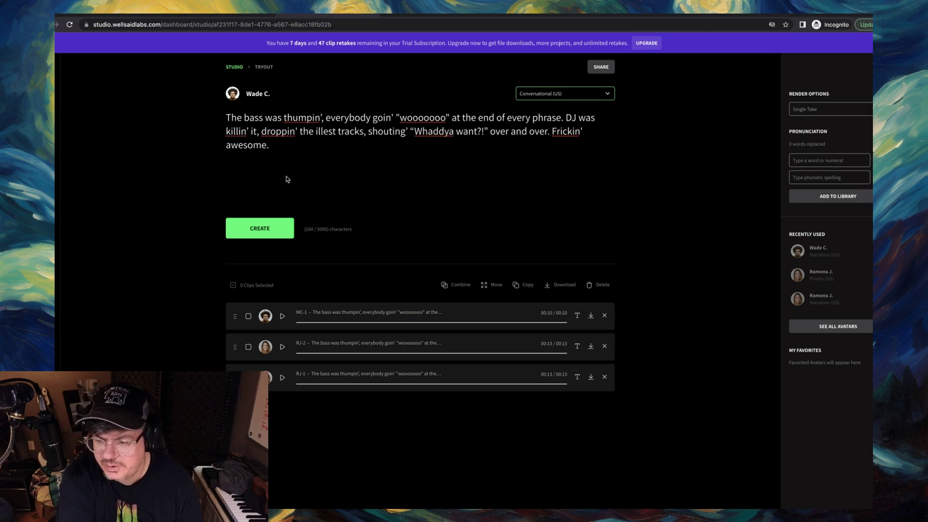
{"action": "left_click", "coordinate": [259, 230]}
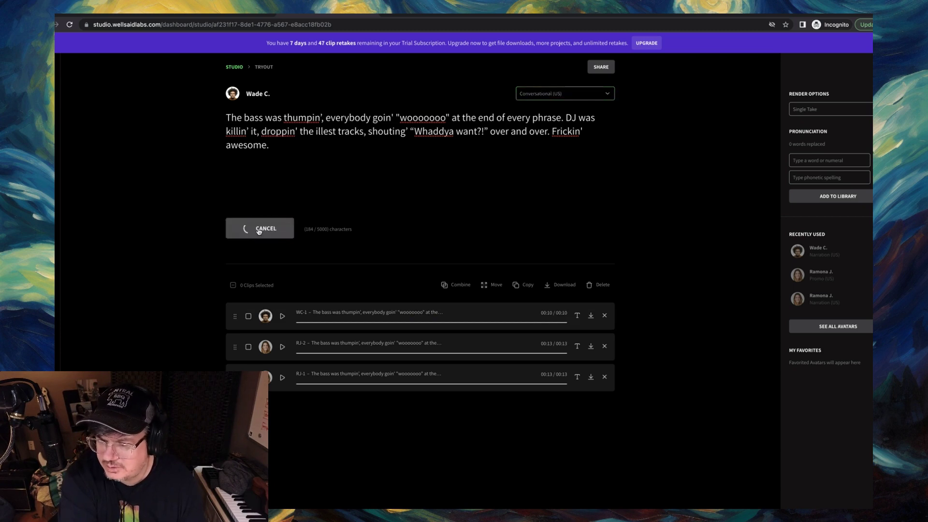